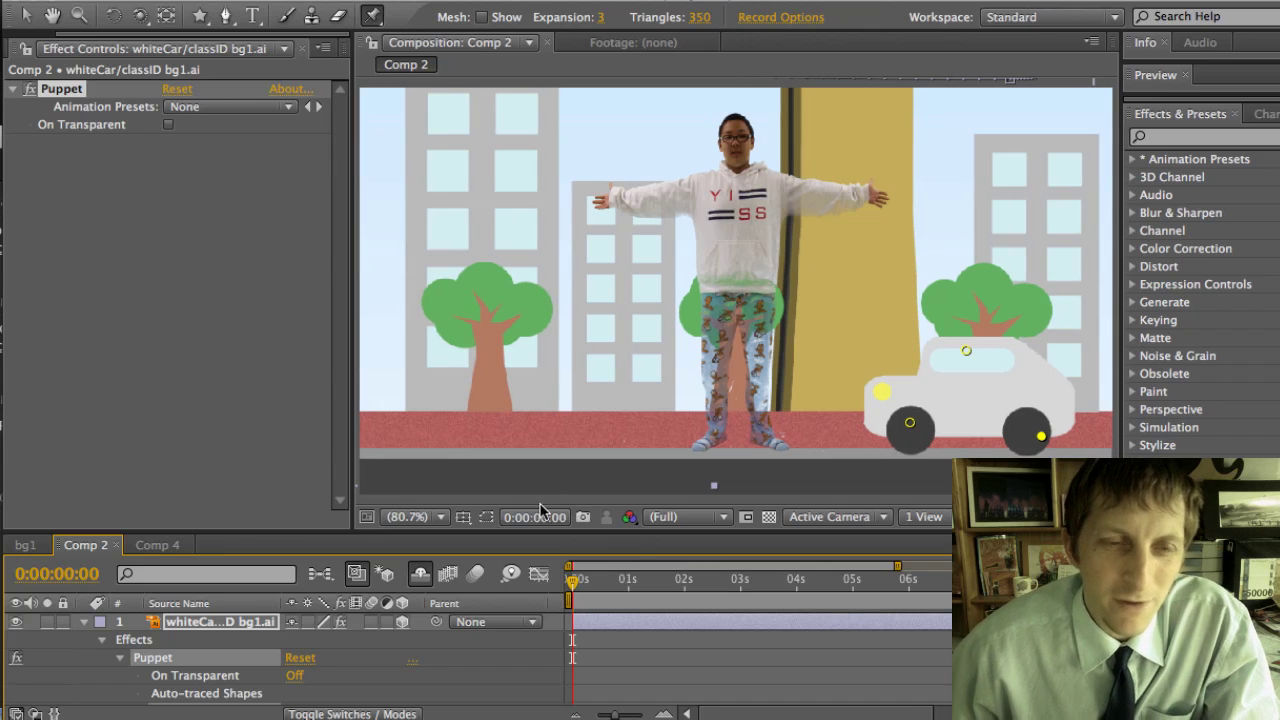
# Narrow the Effect Controls panel and widen the Effects & Presets panel beside the composition view
pyautogui.moveTo(351, 491); pyautogui.dragTo(171, 484)
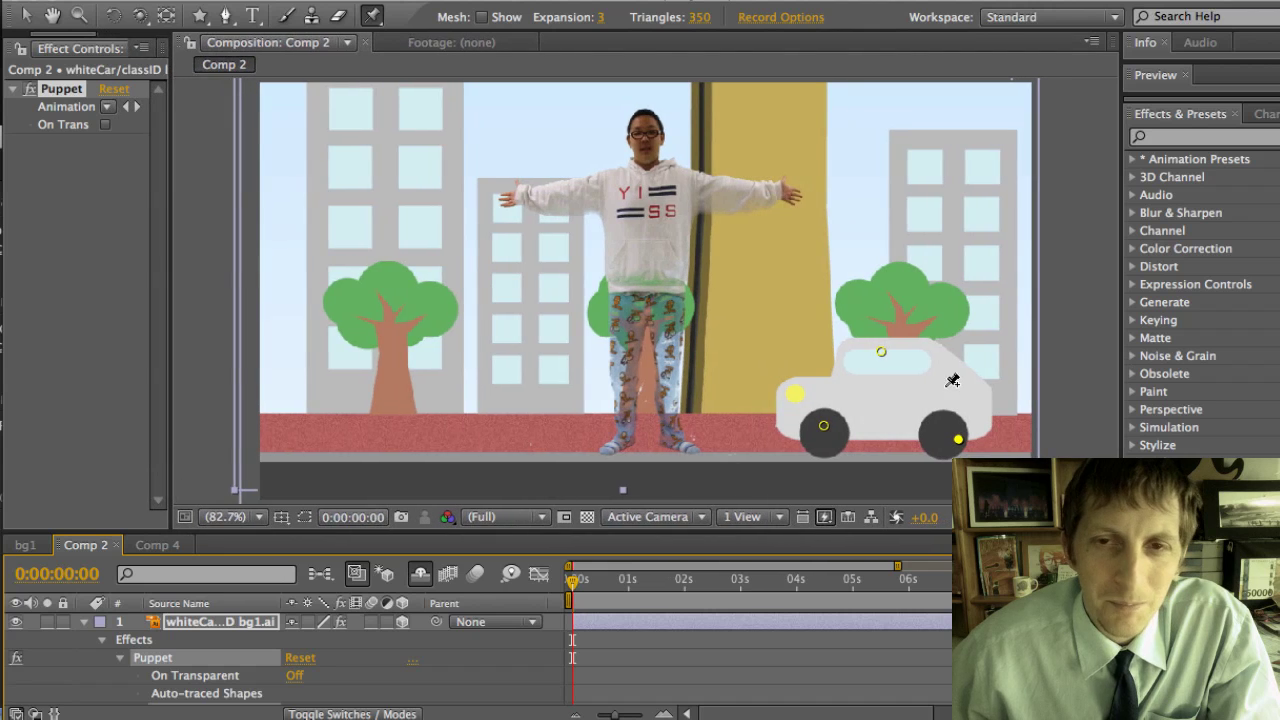
pyautogui.moveTo(1107, 383); pyautogui.dragTo(946, 383)
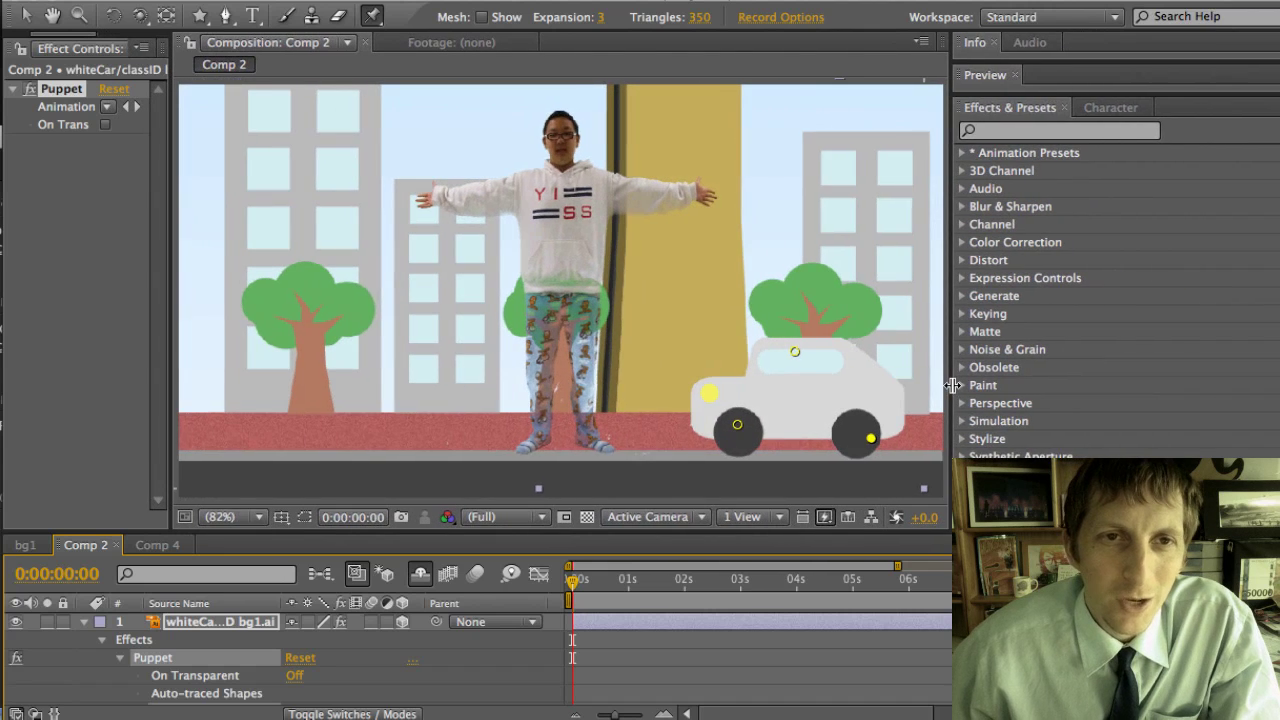
pyautogui.click(558, 227)
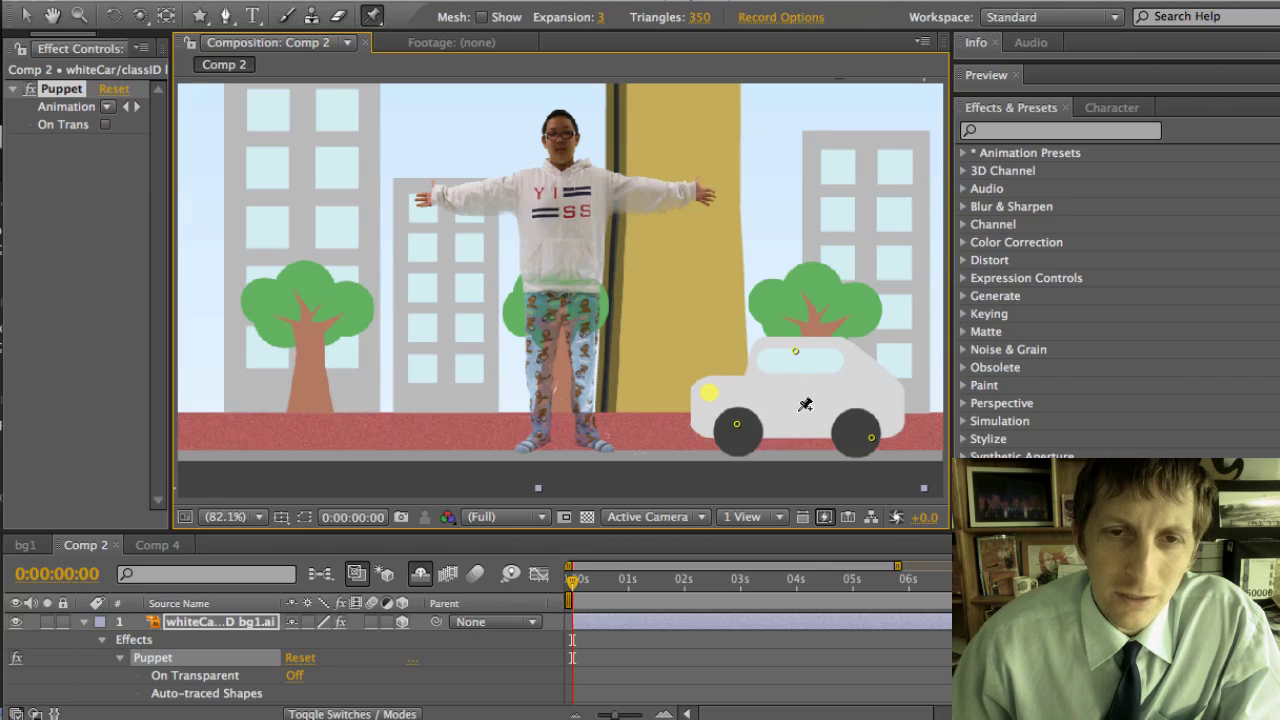
pyautogui.click(200, 15)
pyautogui.moveTo(238, 161); pyautogui.dragTo(271, 226)
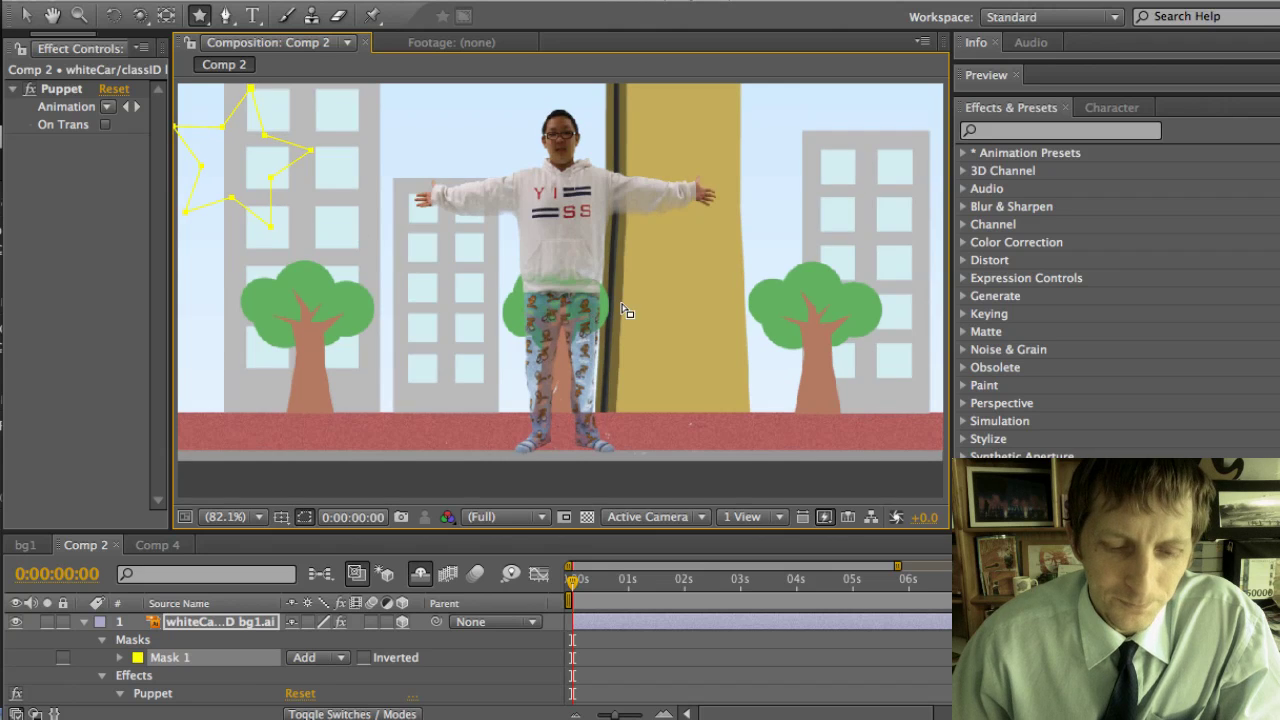
pyautogui.press('super+z')
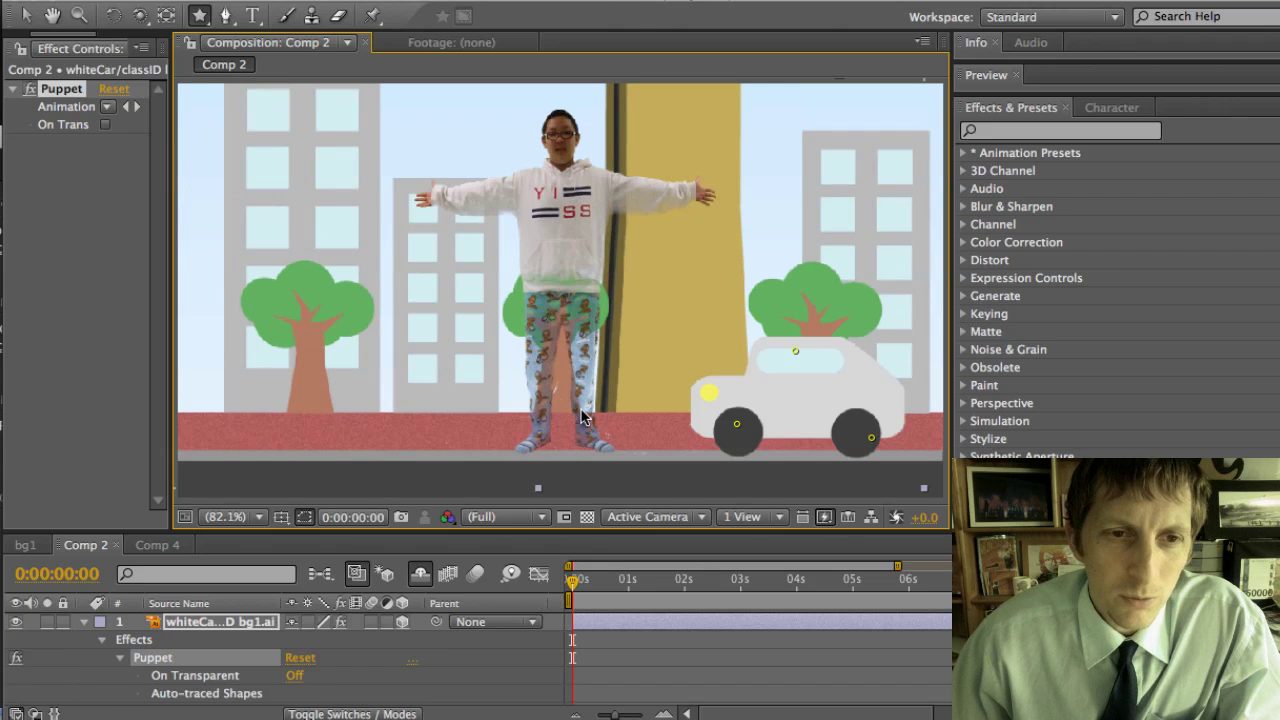
# Activate the Puppet Pin tool and place a pin on the head in the standing man's photo layer
pyautogui.click(372, 15)
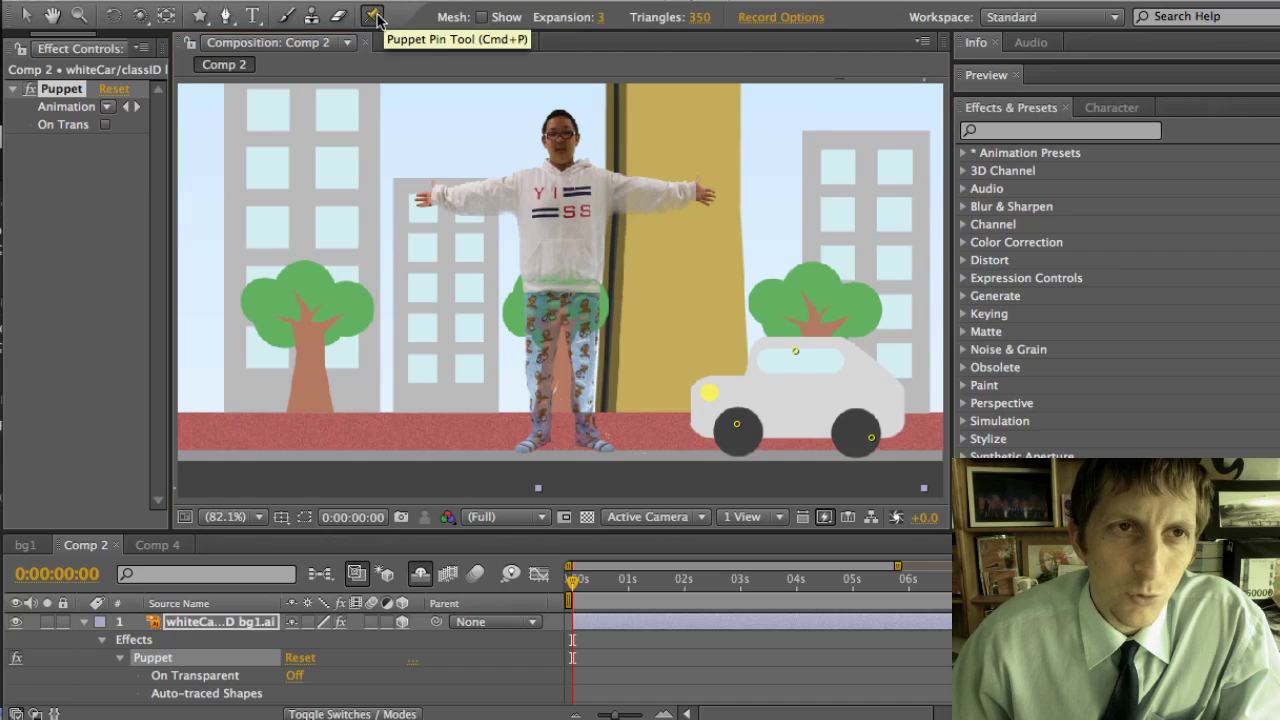
pyautogui.click(561, 131)
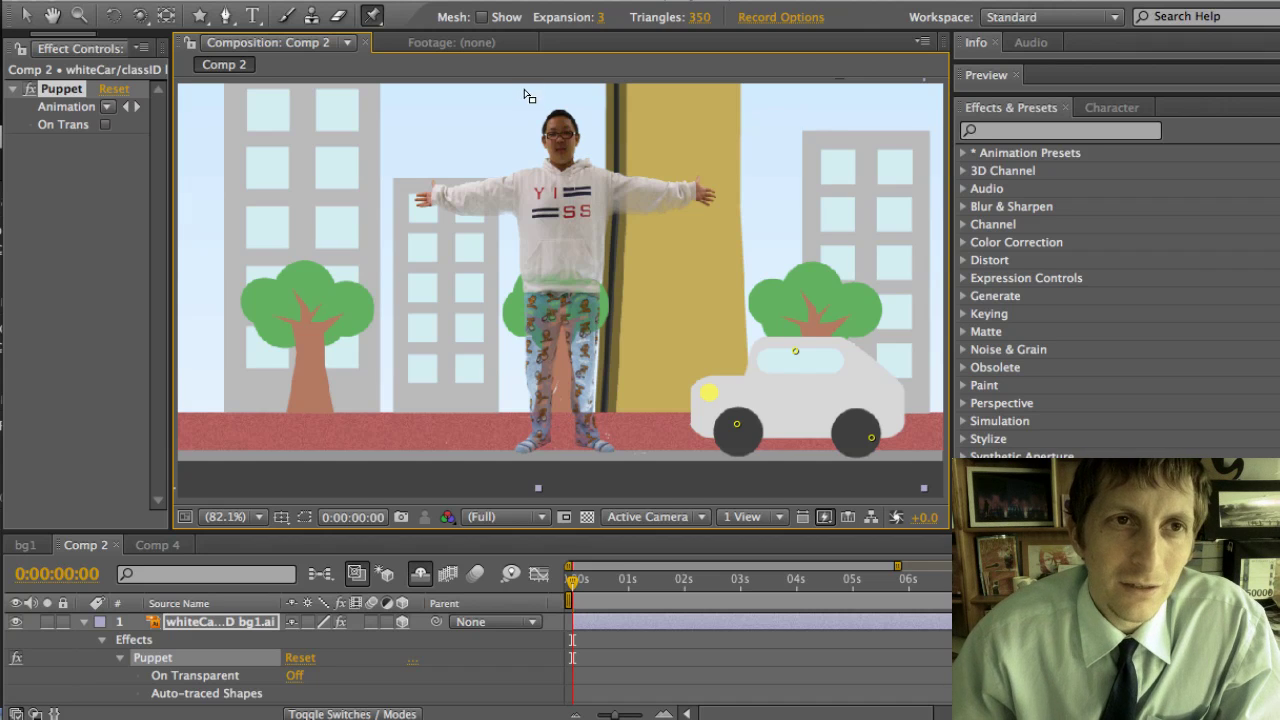
pyautogui.scroll(-5, 240, 660)
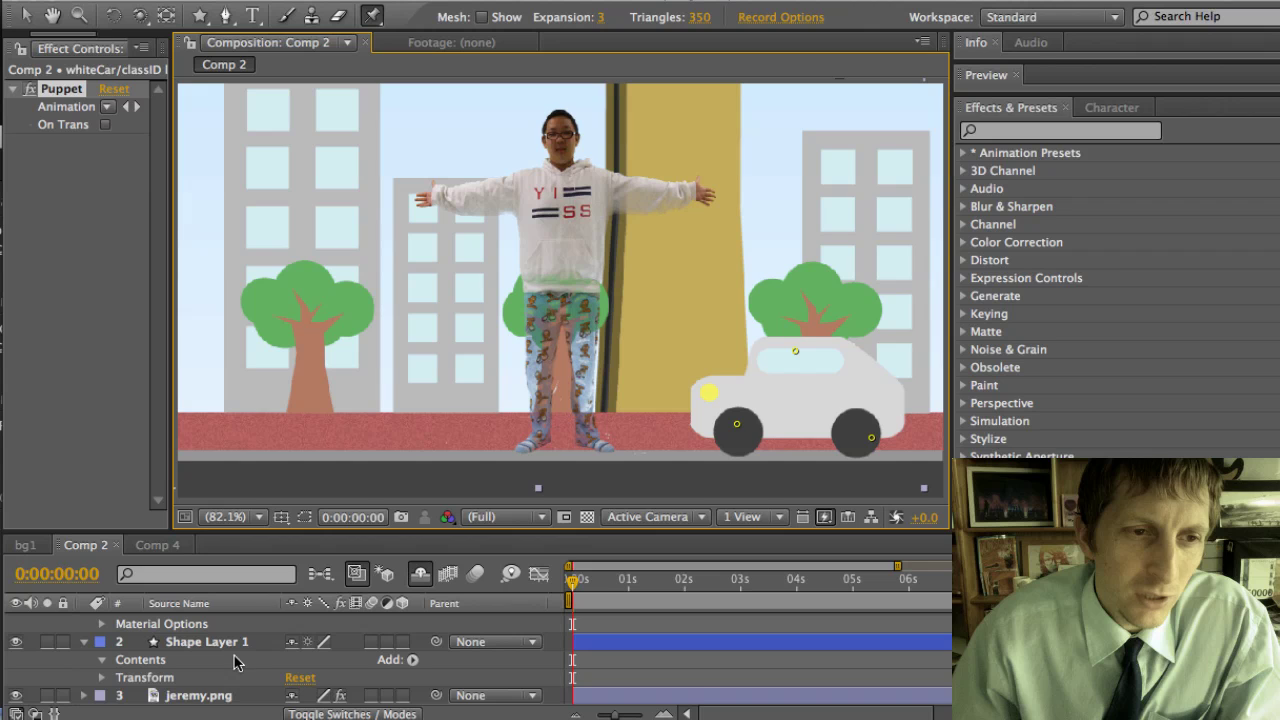
pyautogui.click(216, 700)
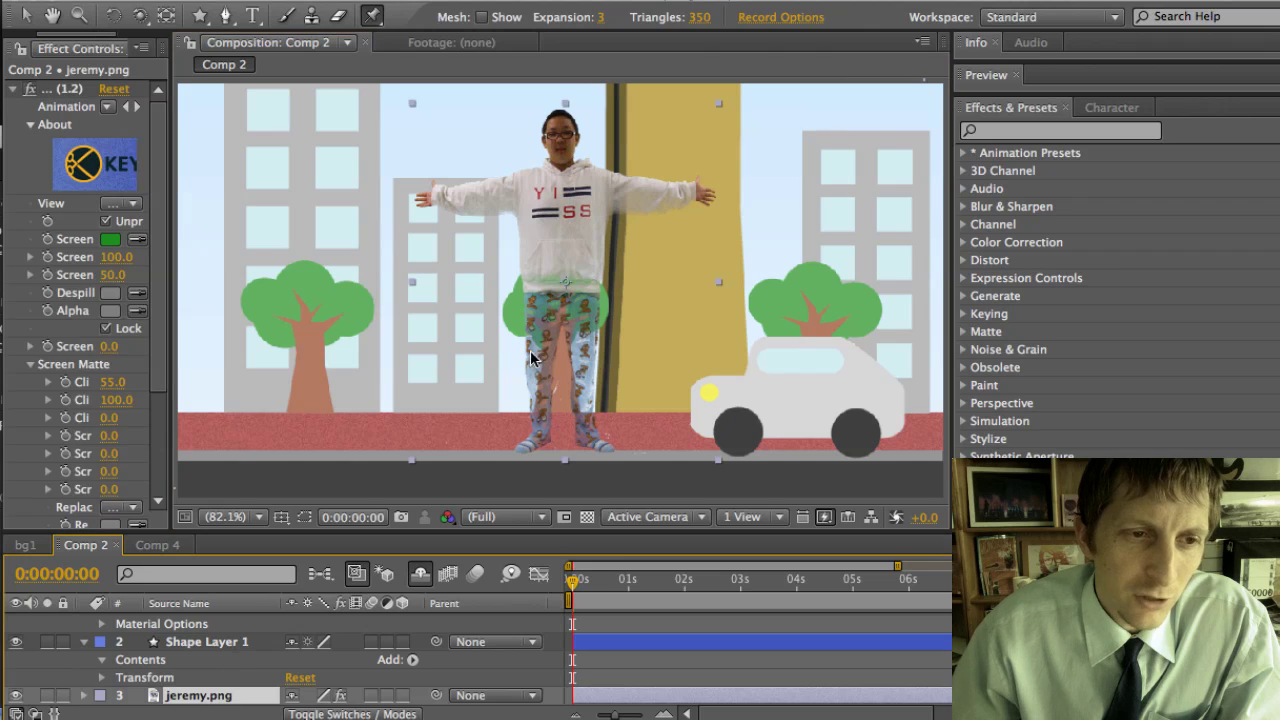
pyautogui.click(563, 117)
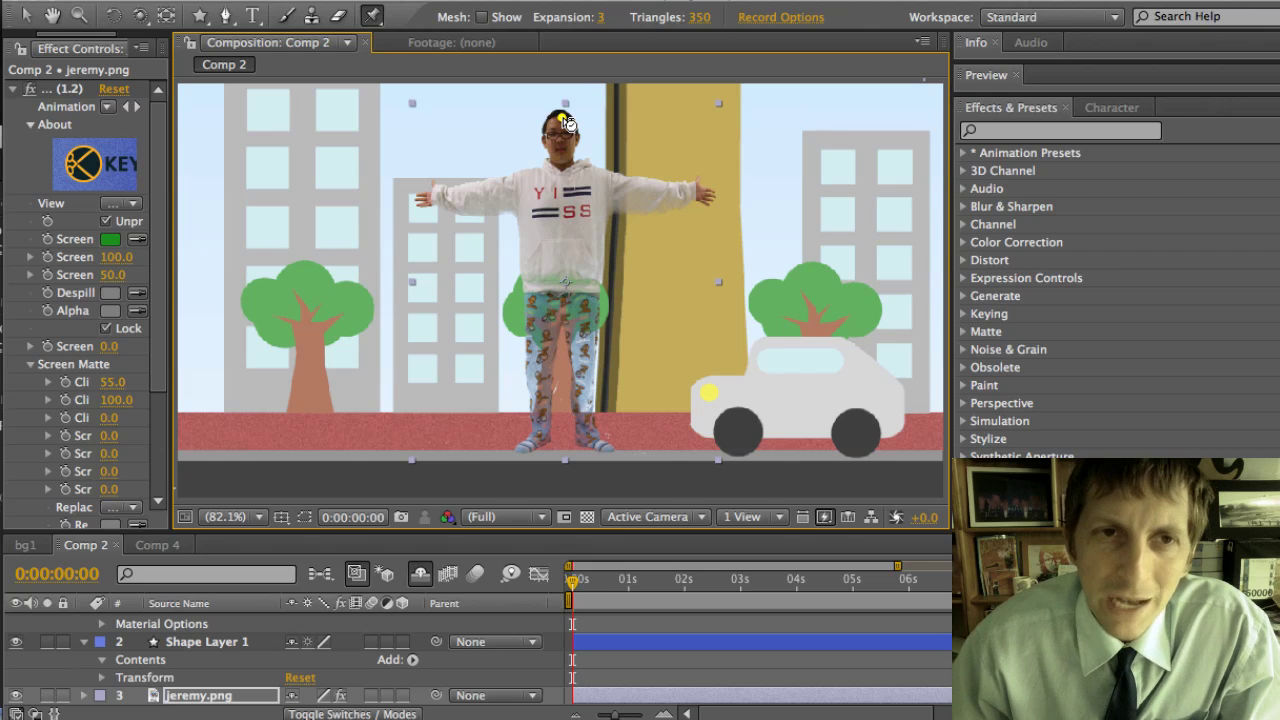
# Record a freehand motion for the head pin, sweeping it across the scene, and return to the start of the timeline
pyautogui.click(552, 125)
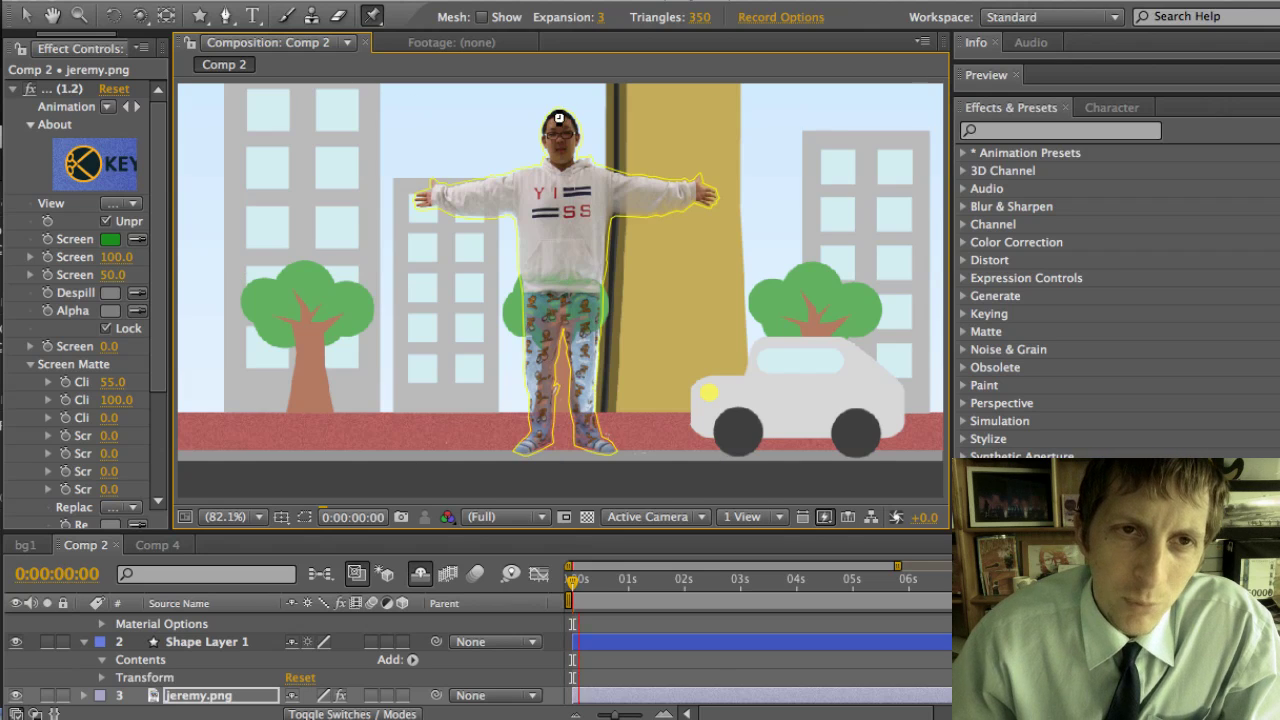
pyautogui.moveTo(552, 125)
pyautogui.mouseDown()
pyautogui.moveTo(584, 114)
pyautogui.moveTo(549, 134)
pyautogui.moveTo(522, 116)
pyautogui.moveTo(510, 152)
pyautogui.moveTo(602, 211)
pyautogui.moveTo(785, 255)
pyautogui.moveTo(757, 303)
pyautogui.moveTo(670, 330)
pyautogui.moveTo(489, 338)
pyautogui.moveTo(377, 360)
pyautogui.moveTo(213, 494)
pyautogui.mouseUp()
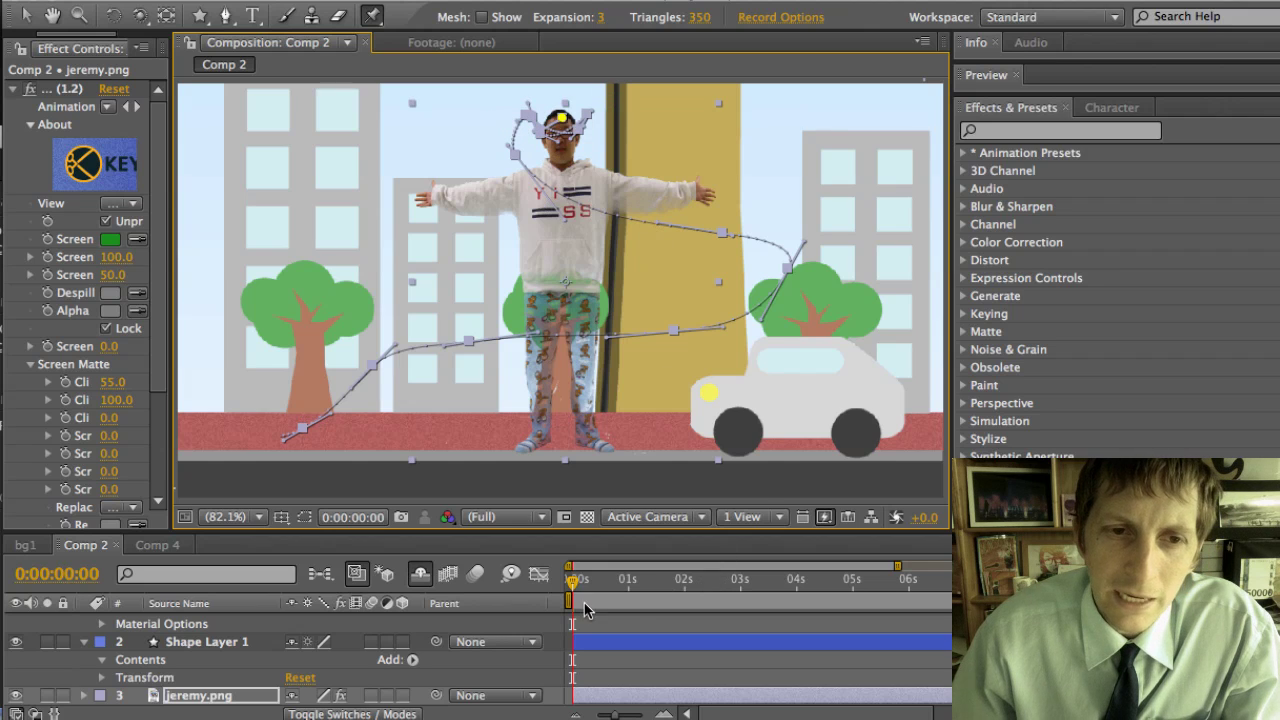
pyautogui.moveTo(575, 587)
pyautogui.mouseDown()
pyautogui.moveTo(1000, 578)
pyautogui.moveTo(573, 585)
pyautogui.mouseUp()
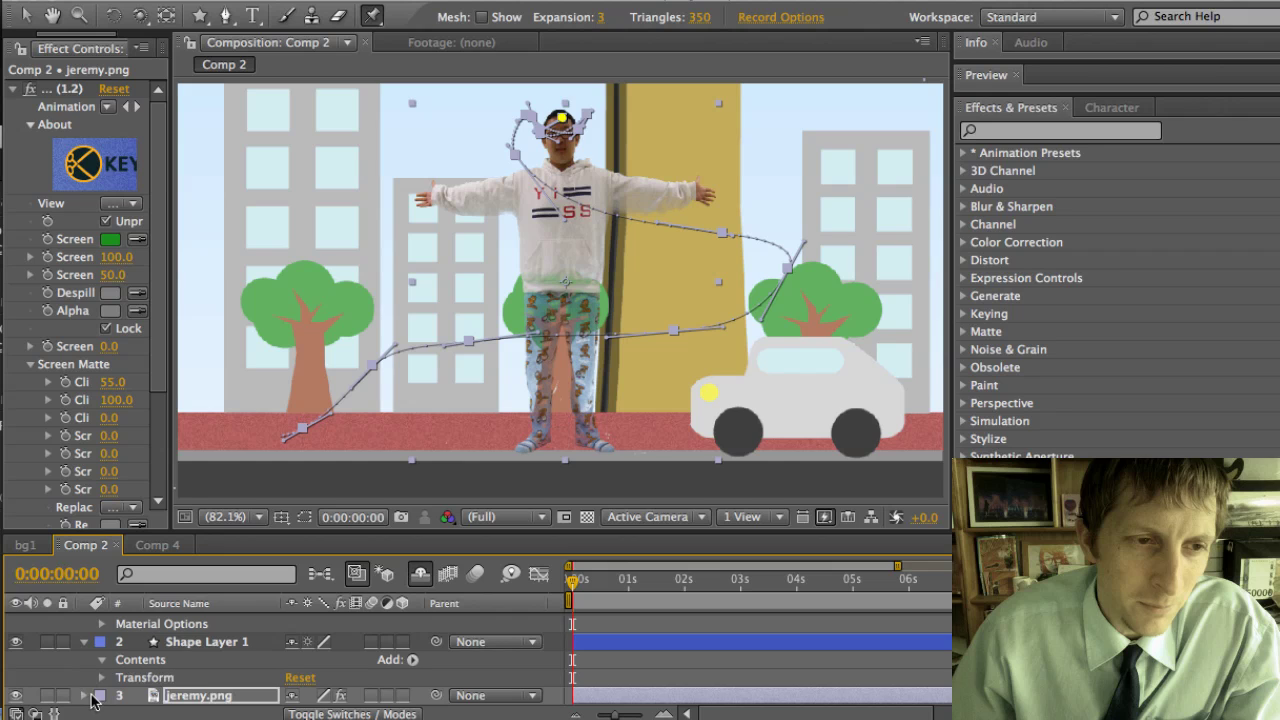
# Expand the Puppet effect and Mesh 1 of the man's layer and examine the recorded Deform keyframes
pyautogui.click(86, 697)
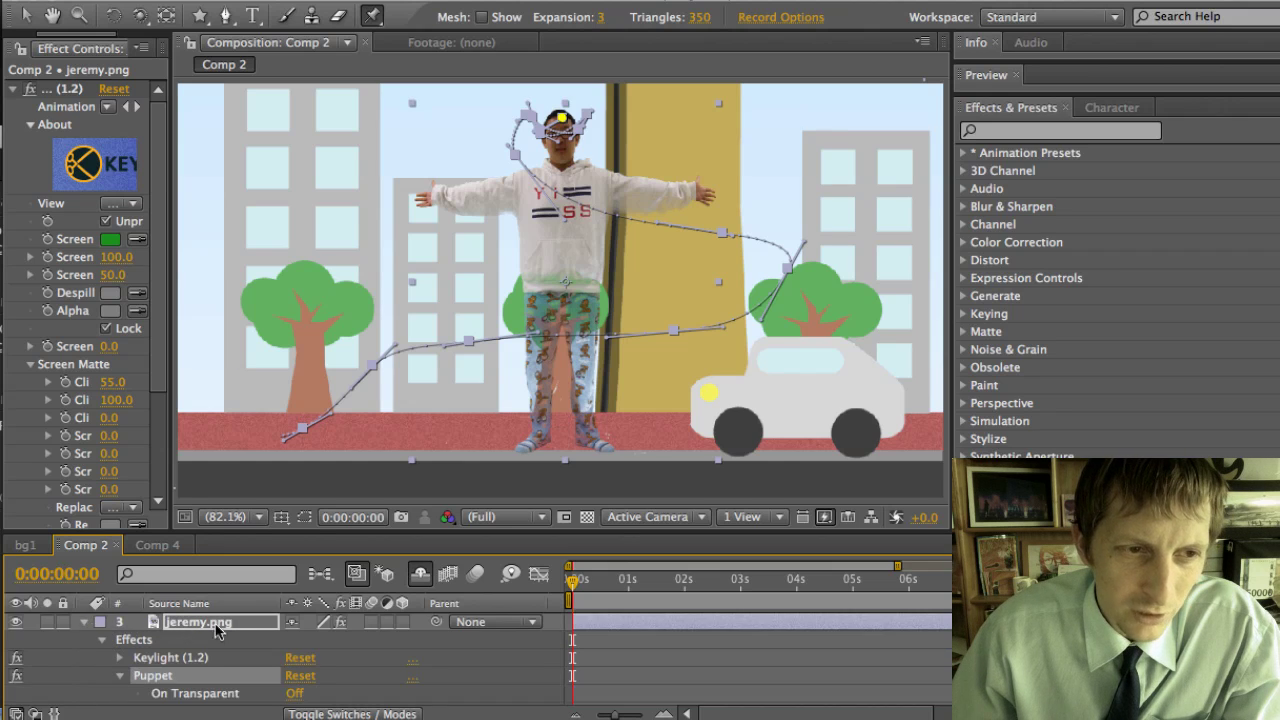
pyautogui.scroll(-3, 134, 684)
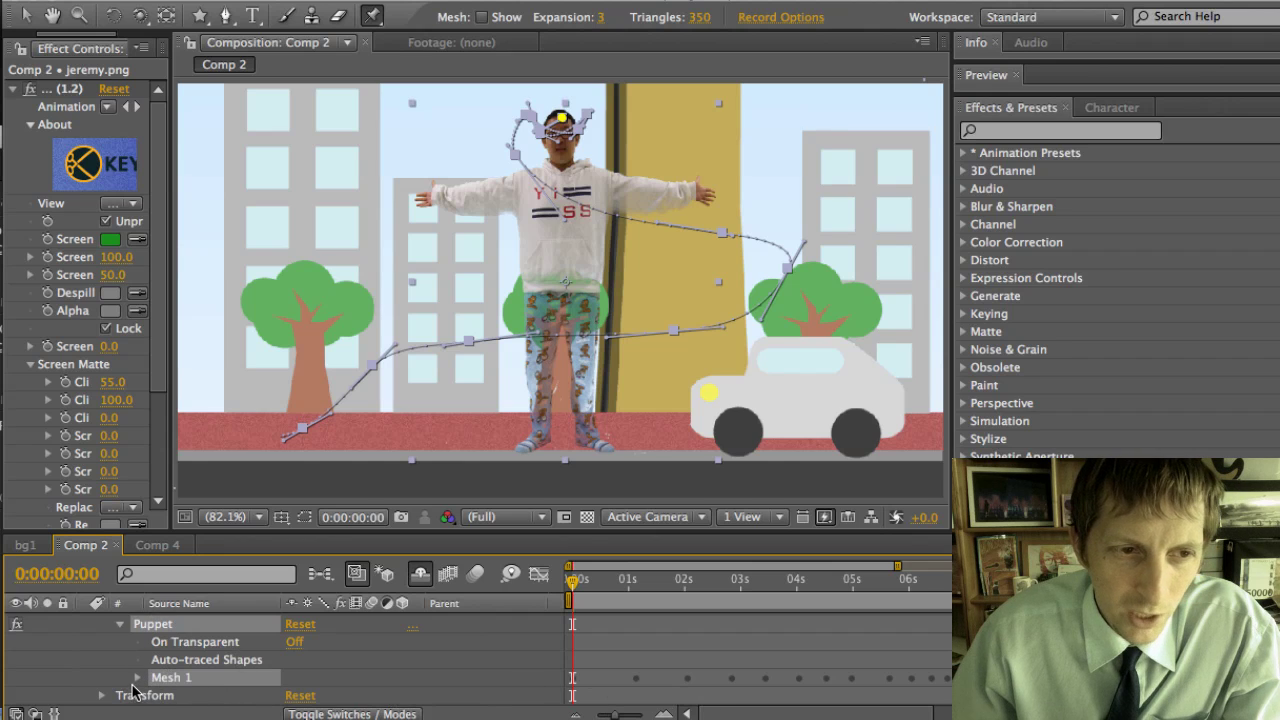
pyautogui.click(133, 683)
pyautogui.click(138, 678)
pyautogui.scroll(-1, 593, 700)
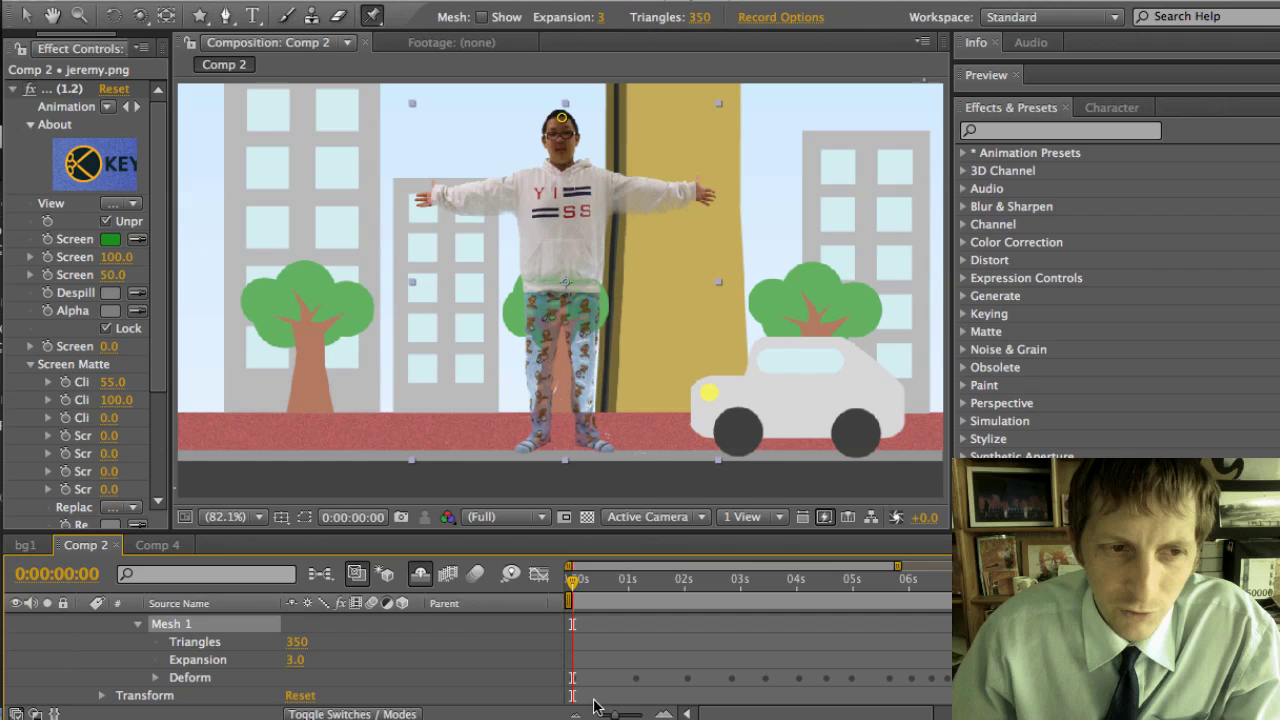
pyautogui.click(640, 685)
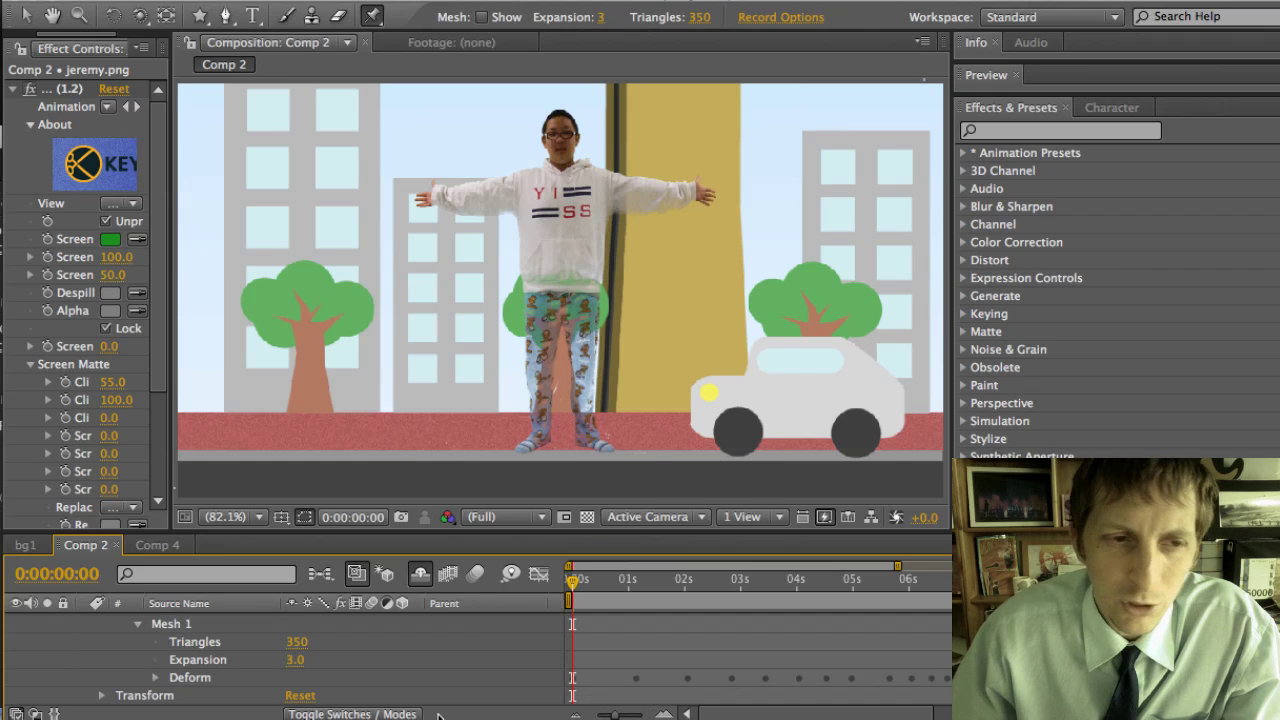
# View the composition at 100% and place Puppet pins on the man's head and on the foot at the picture's left
pyautogui.scroll(4, 294, 680)
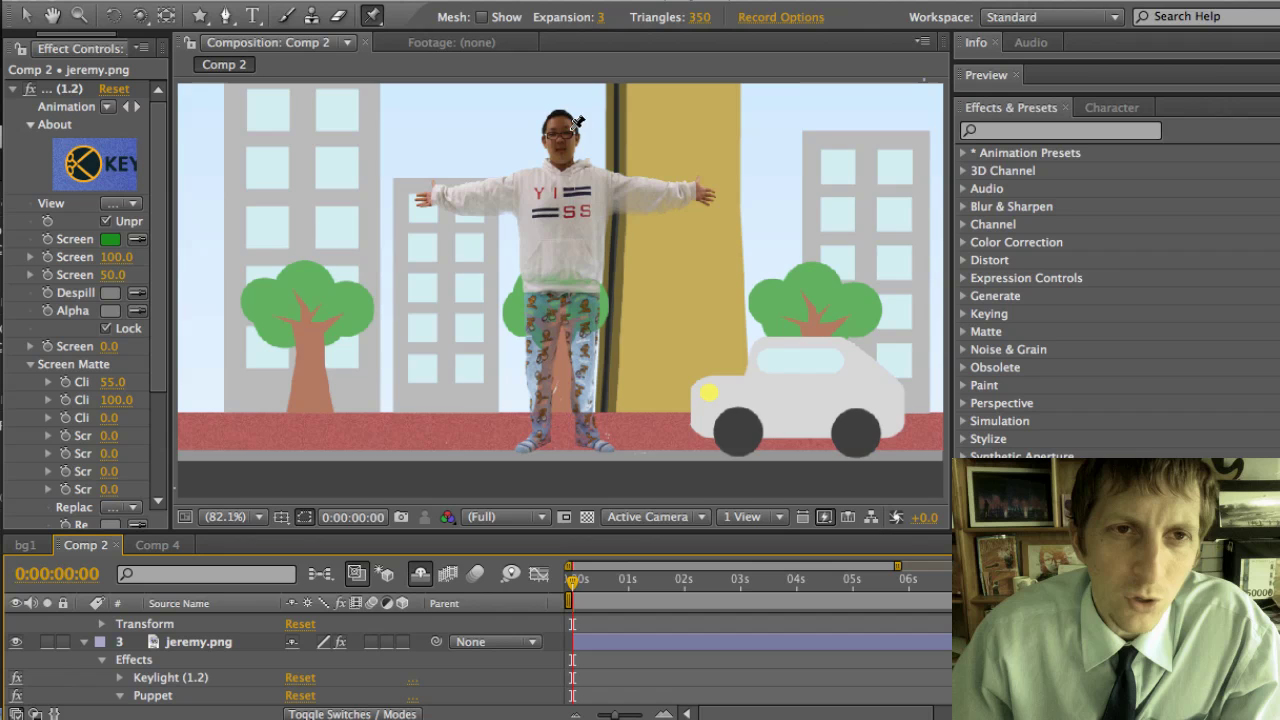
pyautogui.scroll(-5, 428, 482)
pyautogui.scroll(2, 428, 482)
pyautogui.scroll(2, 428, 482)
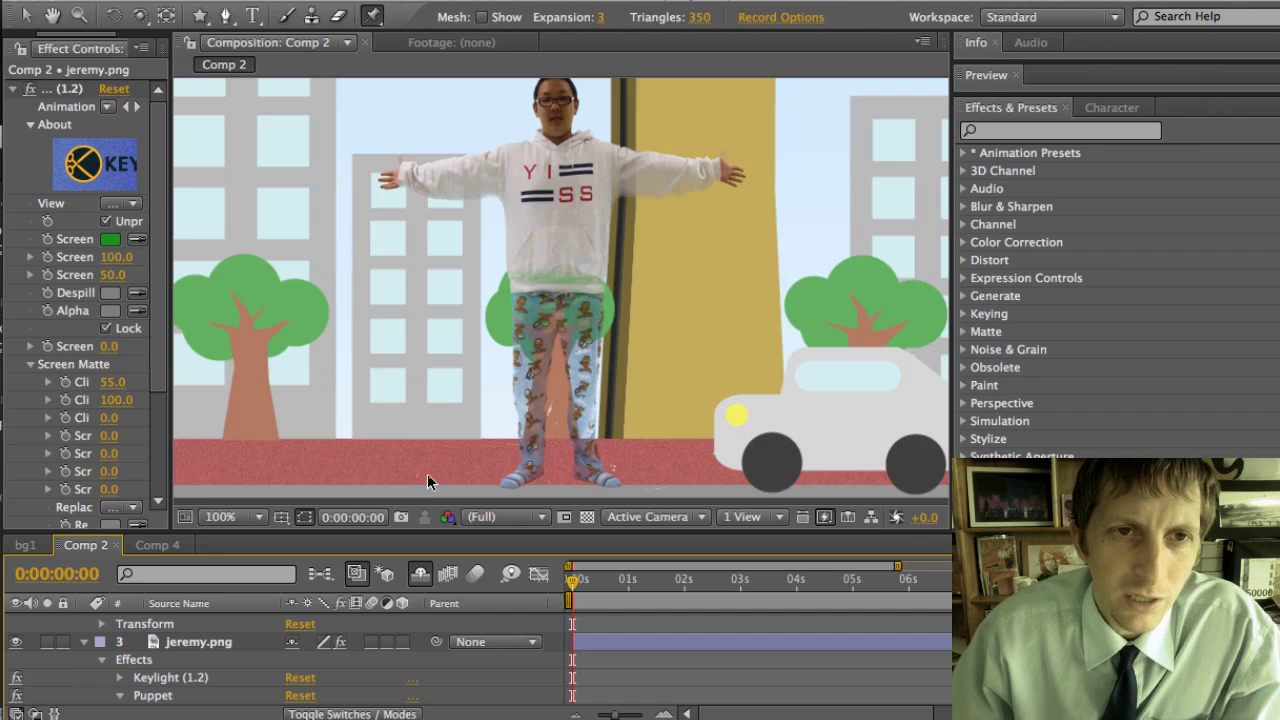
pyautogui.scroll(-1, 455, 437)
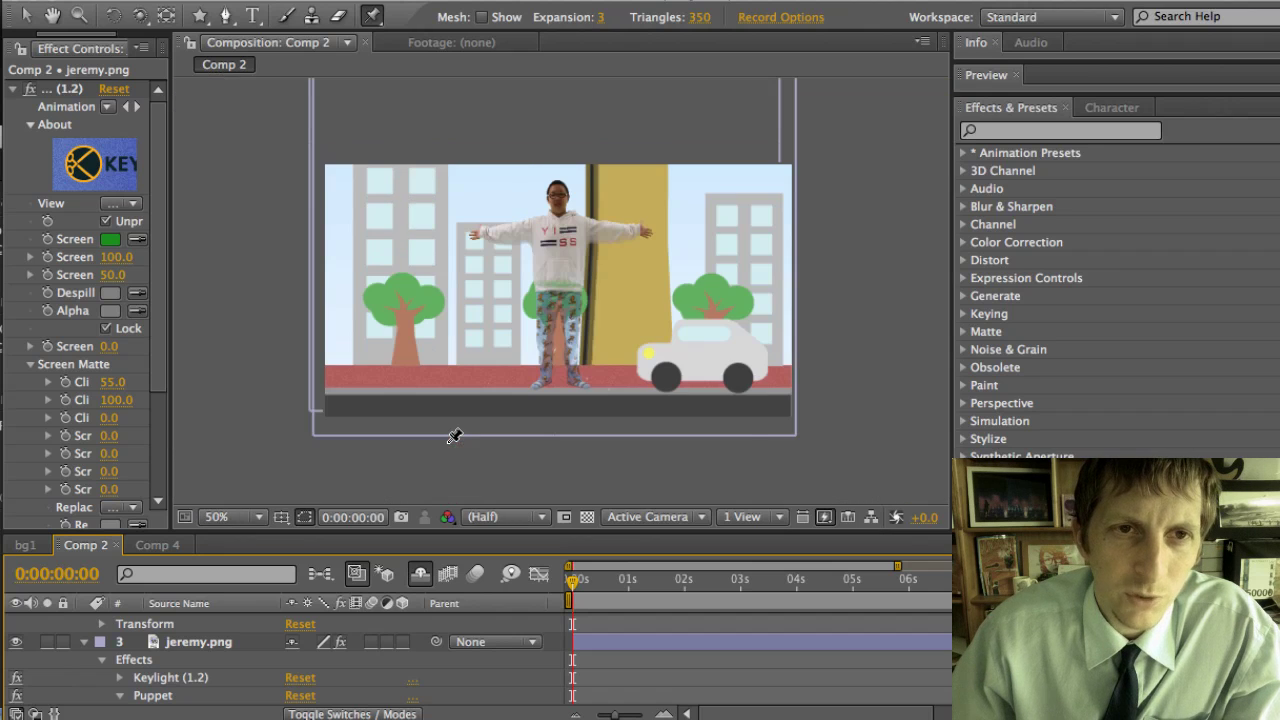
pyautogui.press('/')
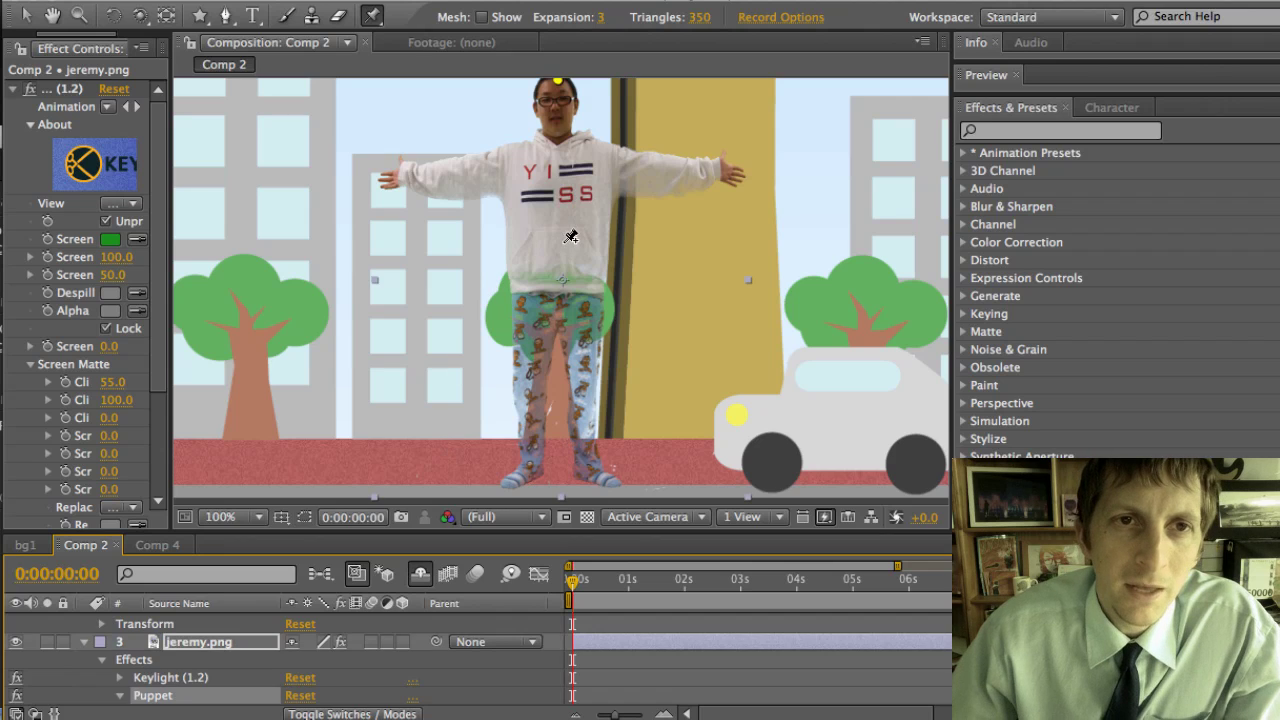
pyautogui.click(555, 92)
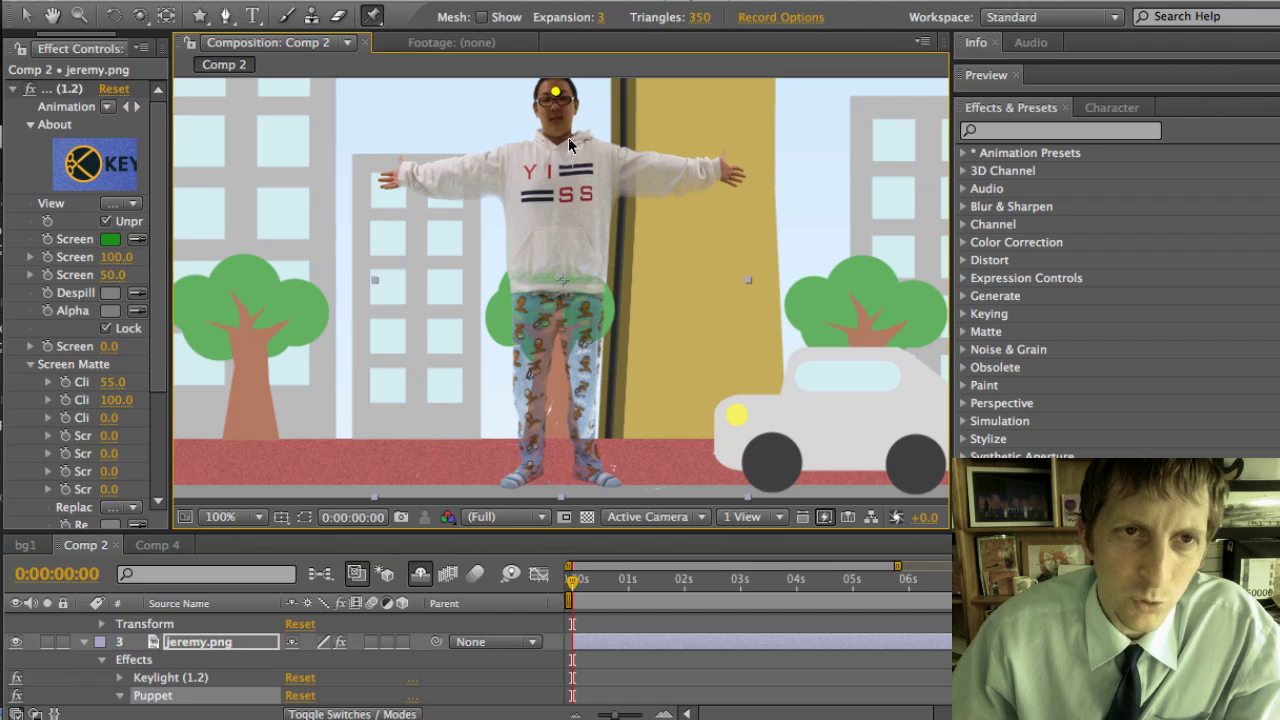
pyautogui.click(529, 467)
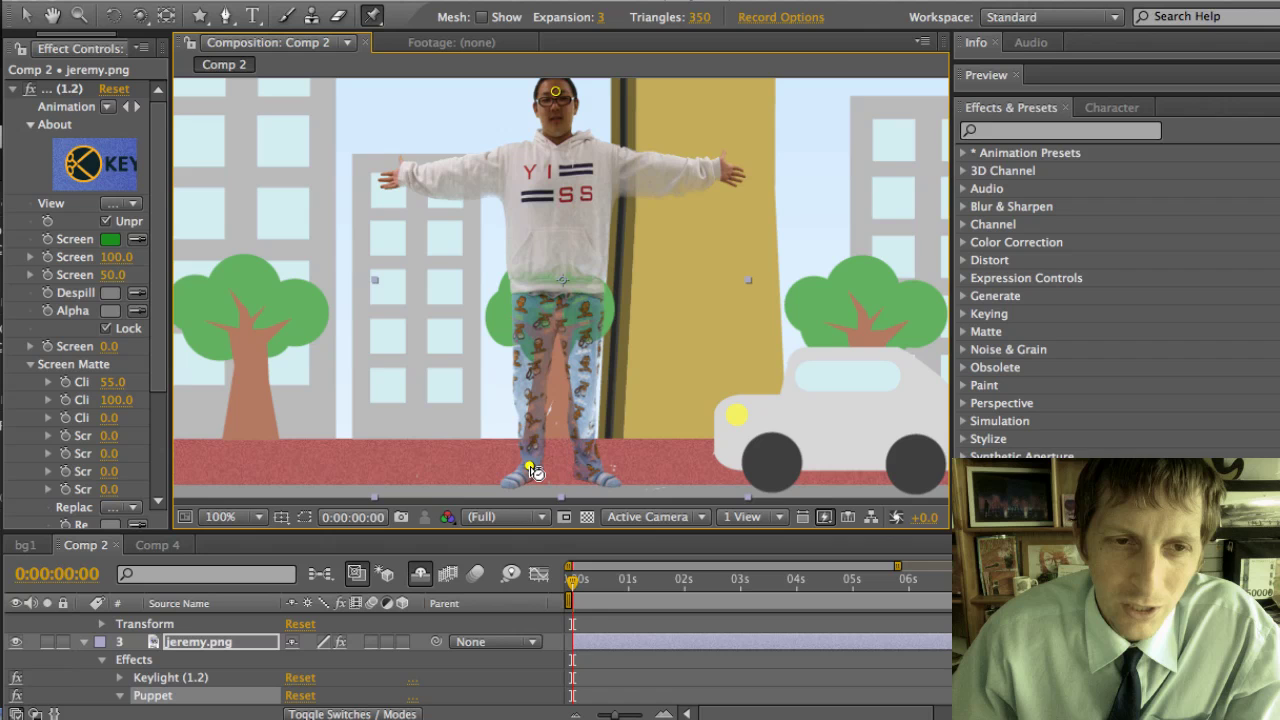
# Try recording a side-to-side swing with the left foot's pin, and undo the recorded motion
pyautogui.moveTo(535, 472)
pyautogui.mouseDown()
pyautogui.moveTo(387, 364)
pyautogui.moveTo(491, 423)
pyautogui.moveTo(666, 406)
pyautogui.moveTo(755, 366)
pyautogui.moveTo(601, 427)
pyautogui.moveTo(428, 379)
pyautogui.moveTo(363, 330)
pyautogui.moveTo(417, 401)
pyautogui.moveTo(625, 436)
pyautogui.moveTo(742, 412)
pyautogui.mouseUp()
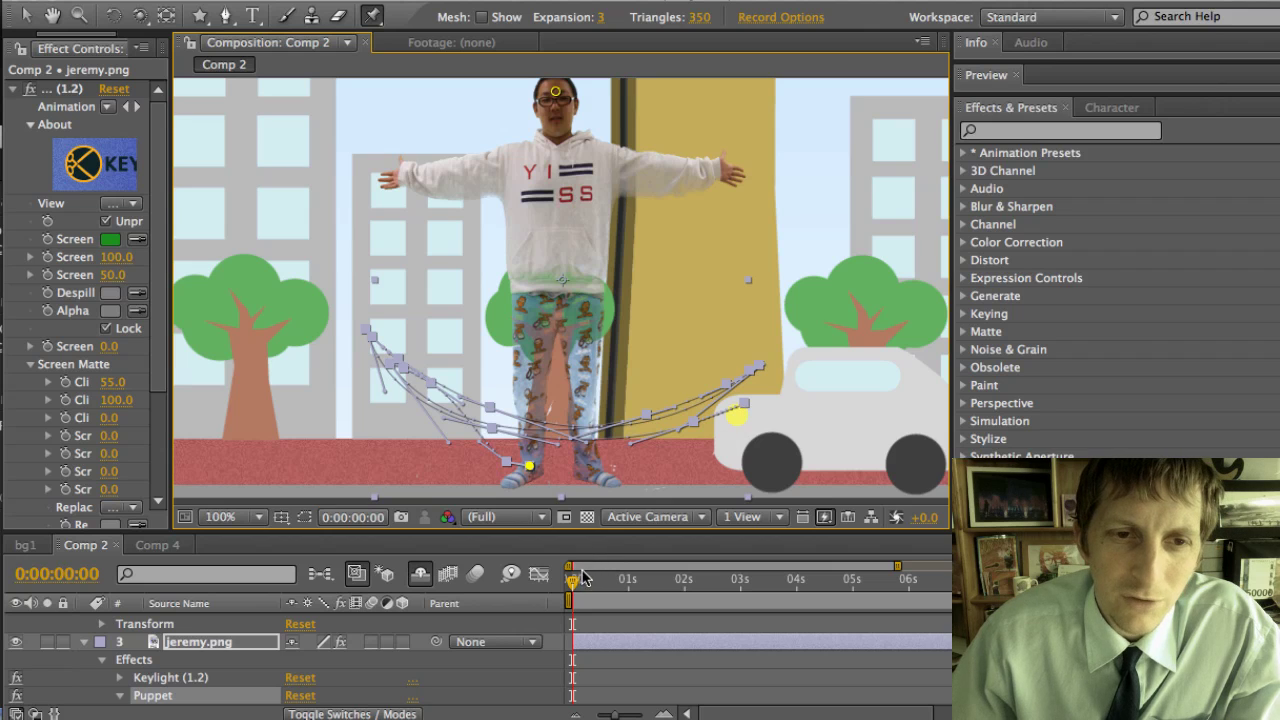
pyautogui.moveTo(585, 578)
pyautogui.mouseDown()
pyautogui.moveTo(854, 592)
pyautogui.moveTo(575, 590)
pyautogui.mouseUp()
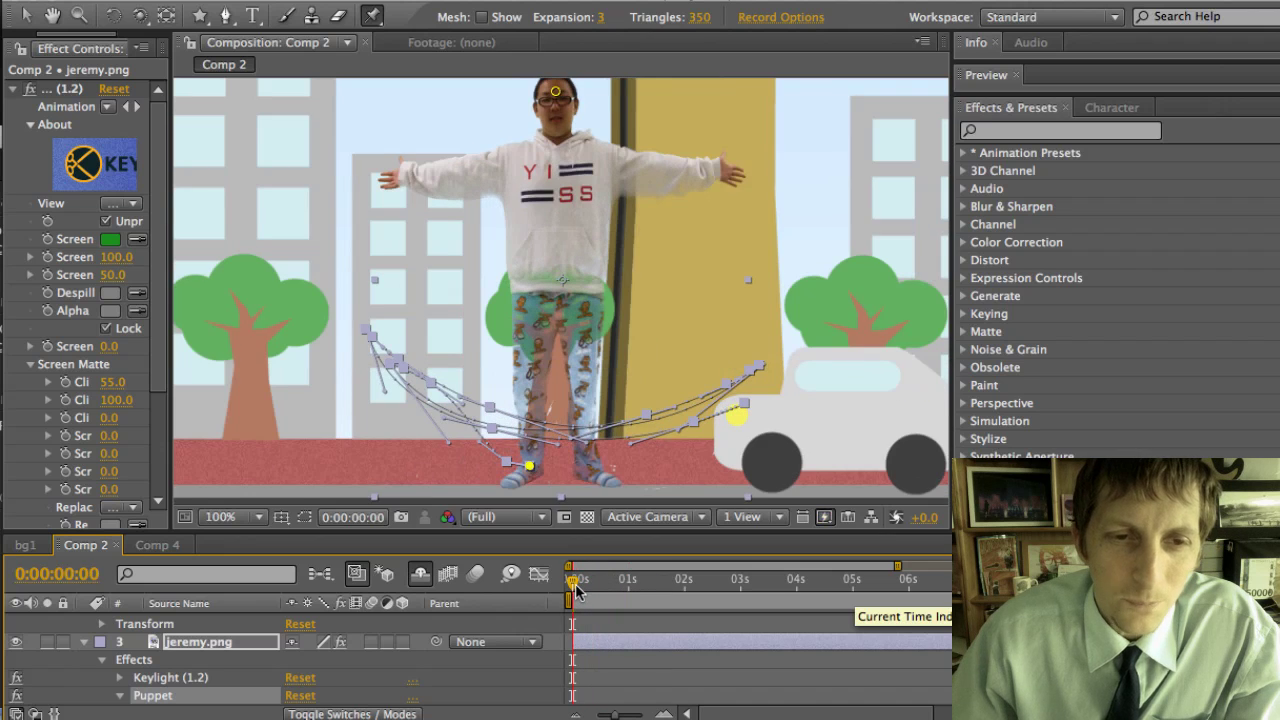
pyautogui.press('super+z')
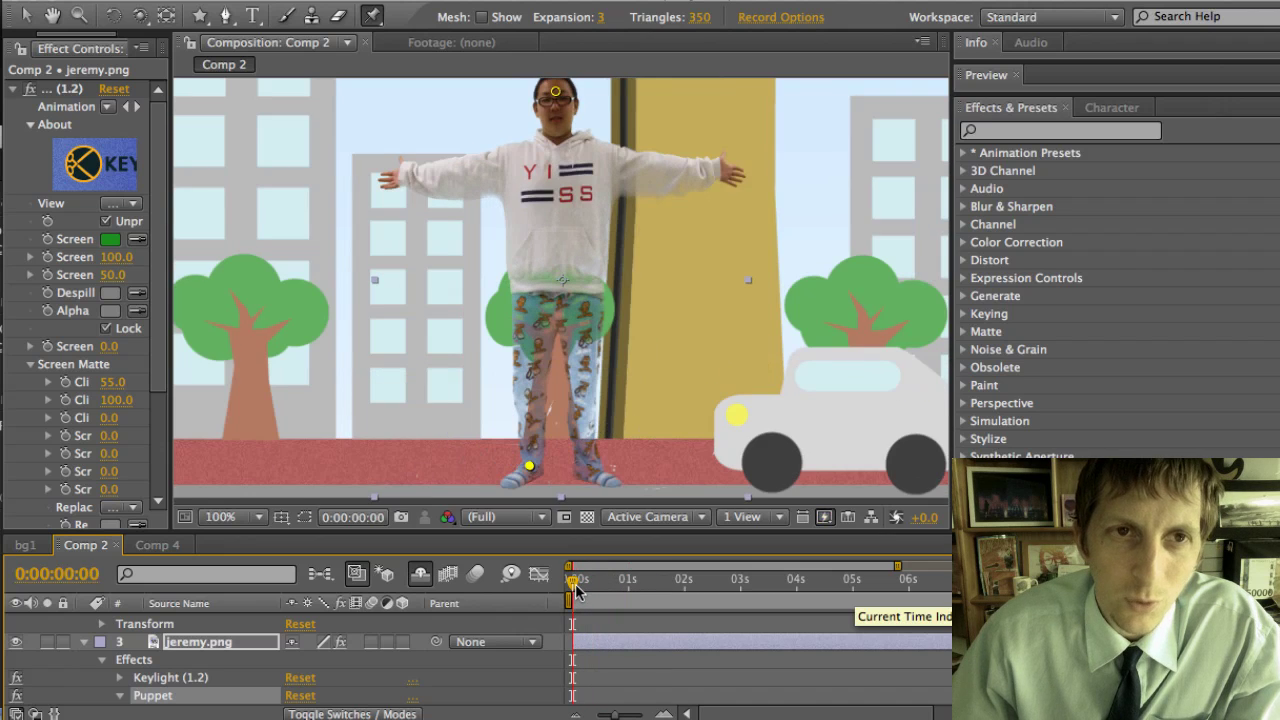
# Add Puppet pins on the man's other foot and on both wrists
pyautogui.click(597, 475)
pyautogui.click(709, 173)
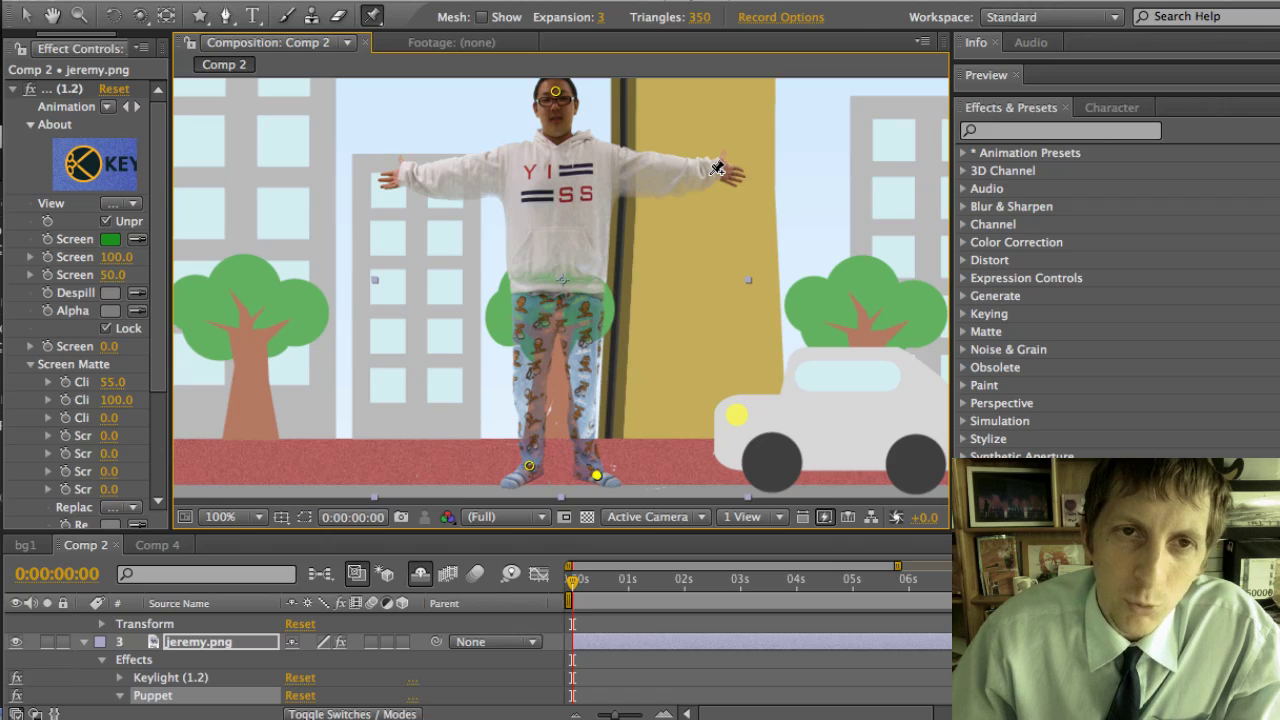
pyautogui.click(400, 176)
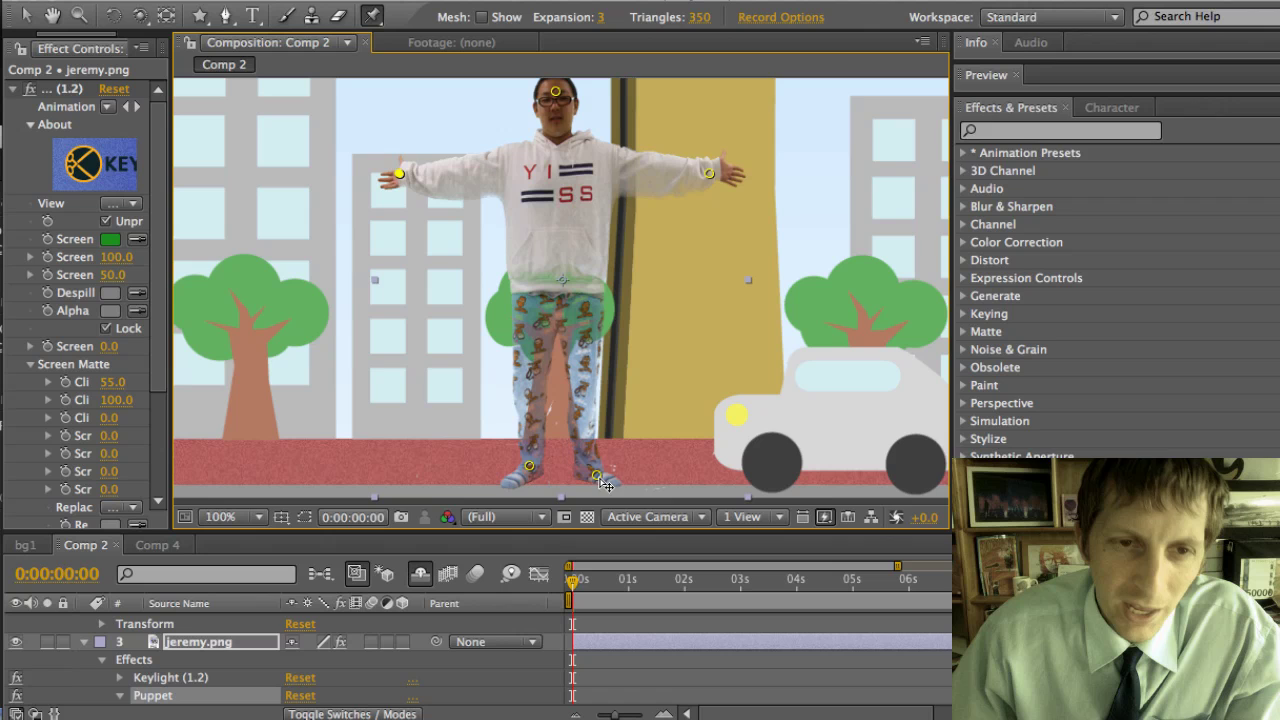
# Record a wide side-to-side swing for the left foot's pin, and raise the other foot's pin to about hip height
pyautogui.moveTo(532, 471)
pyautogui.mouseDown()
pyautogui.moveTo(663, 457)
pyautogui.moveTo(811, 414)
pyautogui.moveTo(628, 461)
pyautogui.moveTo(349, 429)
pyautogui.moveTo(280, 351)
pyautogui.moveTo(531, 457)
pyautogui.moveTo(809, 429)
pyautogui.moveTo(523, 449)
pyautogui.moveTo(369, 417)
pyautogui.moveTo(441, 458)
pyautogui.mouseUp()
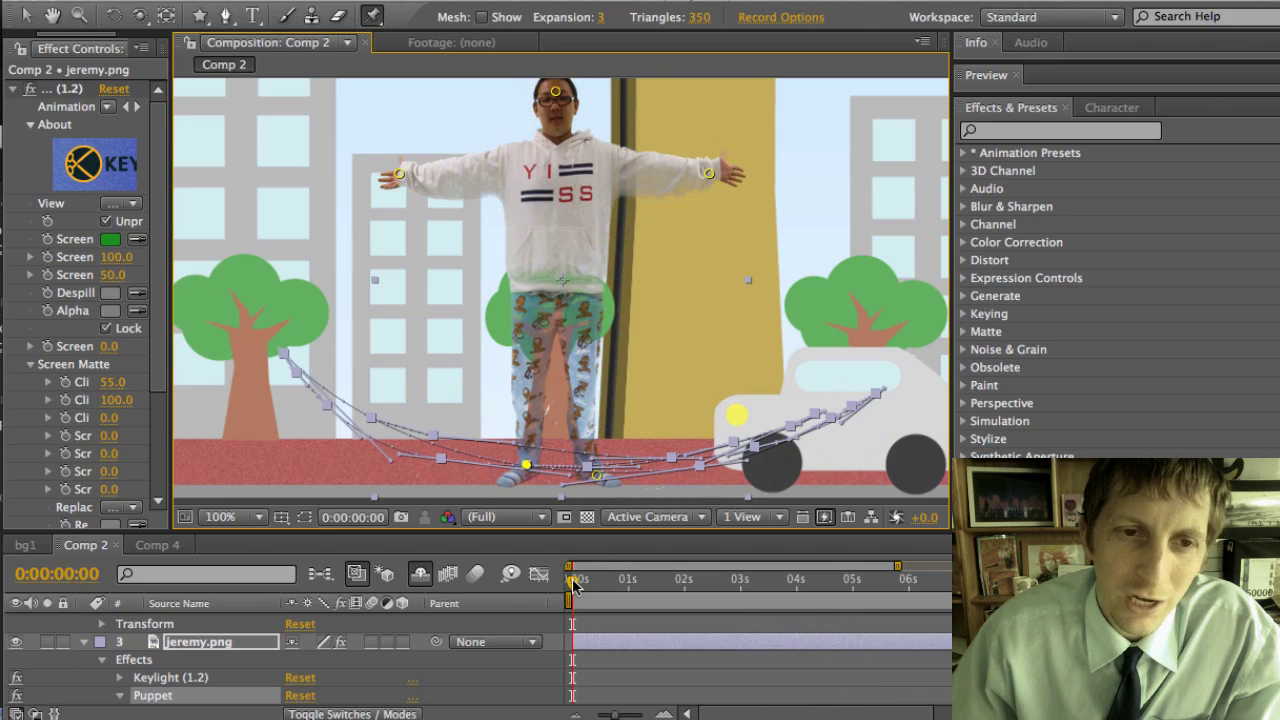
pyautogui.moveTo(571, 584)
pyautogui.mouseDown()
pyautogui.moveTo(909, 577)
pyautogui.moveTo(553, 588)
pyautogui.mouseUp()
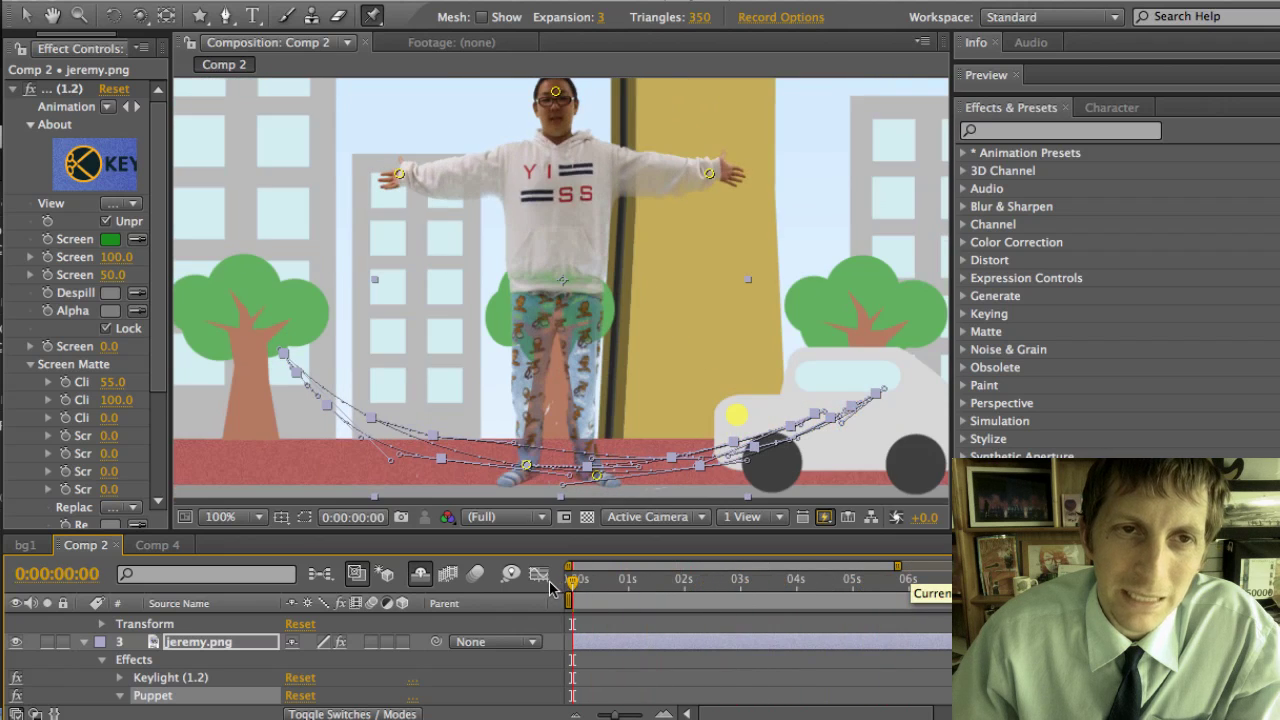
pyautogui.click(603, 480)
pyautogui.moveTo(603, 480); pyautogui.dragTo(659, 310)
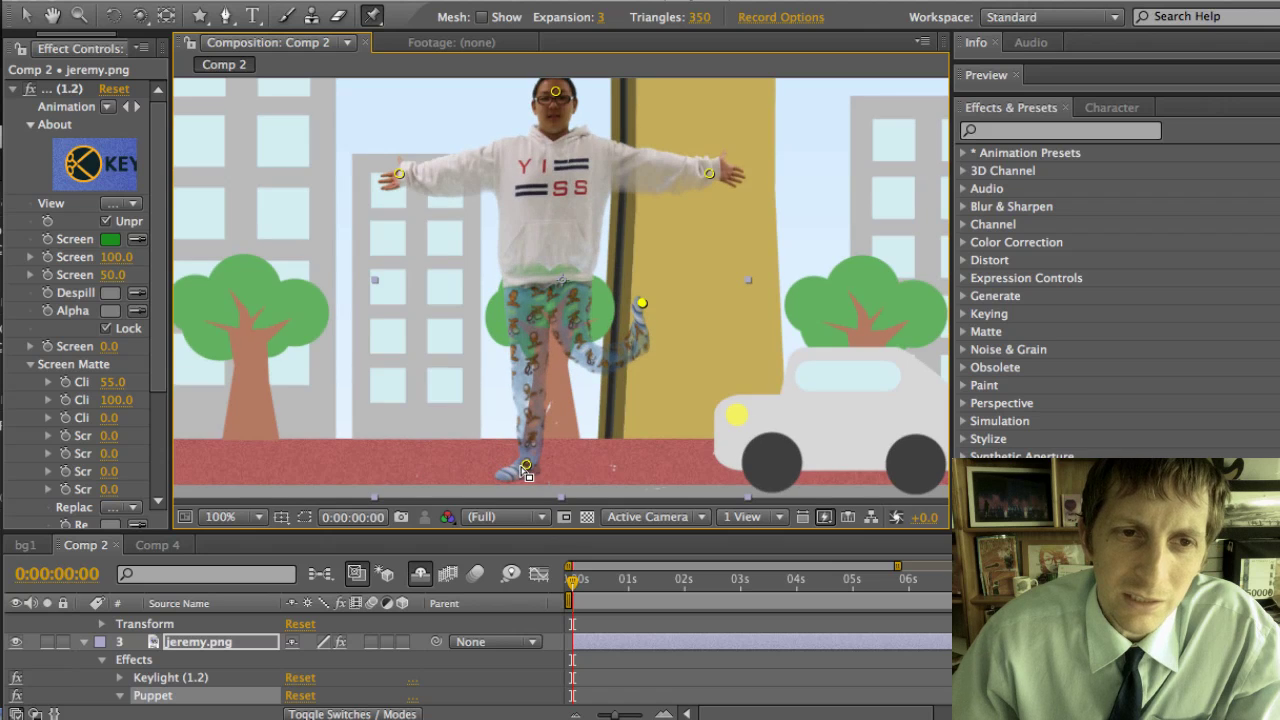
# Record another freehand motion for the standing foot's pin, starting at 0:00:00:00, and select that pin
pyautogui.moveTo(527, 472)
pyautogui.mouseDown()
pyautogui.moveTo(520, 440)
pyautogui.moveTo(466, 406)
pyautogui.moveTo(543, 411)
pyautogui.moveTo(453, 337)
pyautogui.moveTo(491, 434)
pyautogui.moveTo(525, 462)
pyautogui.mouseUp()
pyautogui.moveTo(593, 581); pyautogui.dragTo(494, 587)
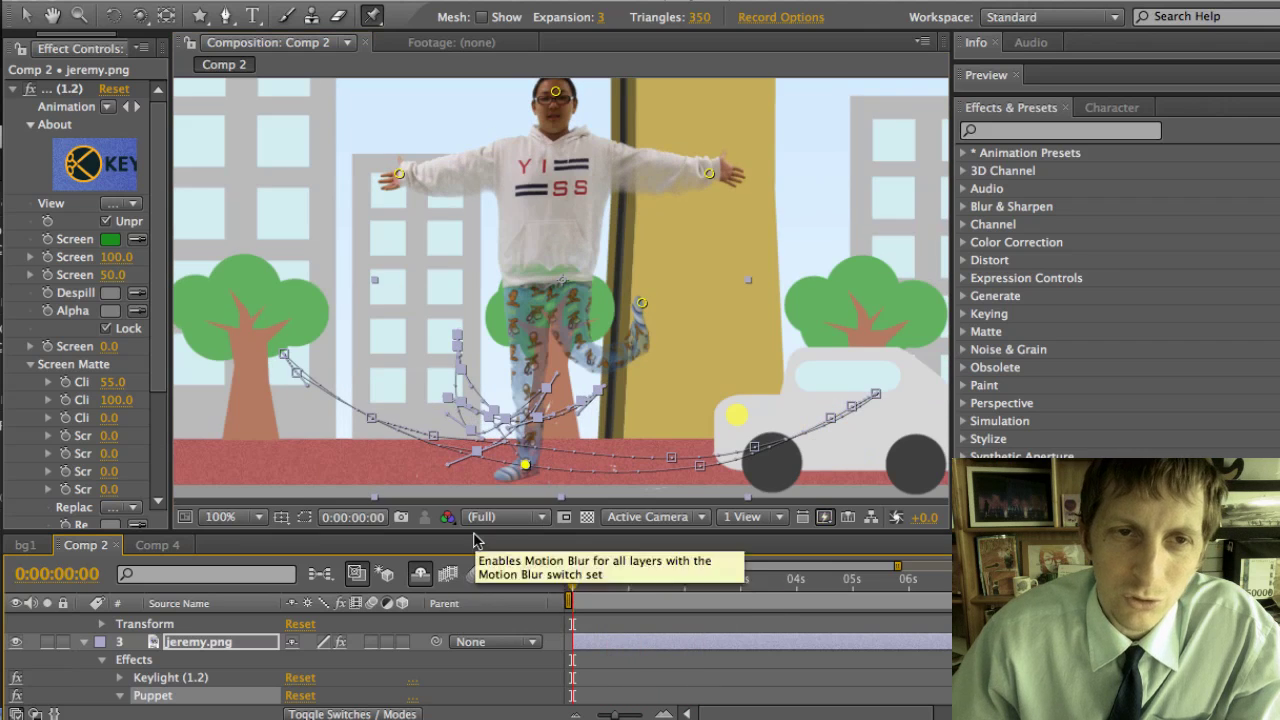
pyautogui.click(525, 464)
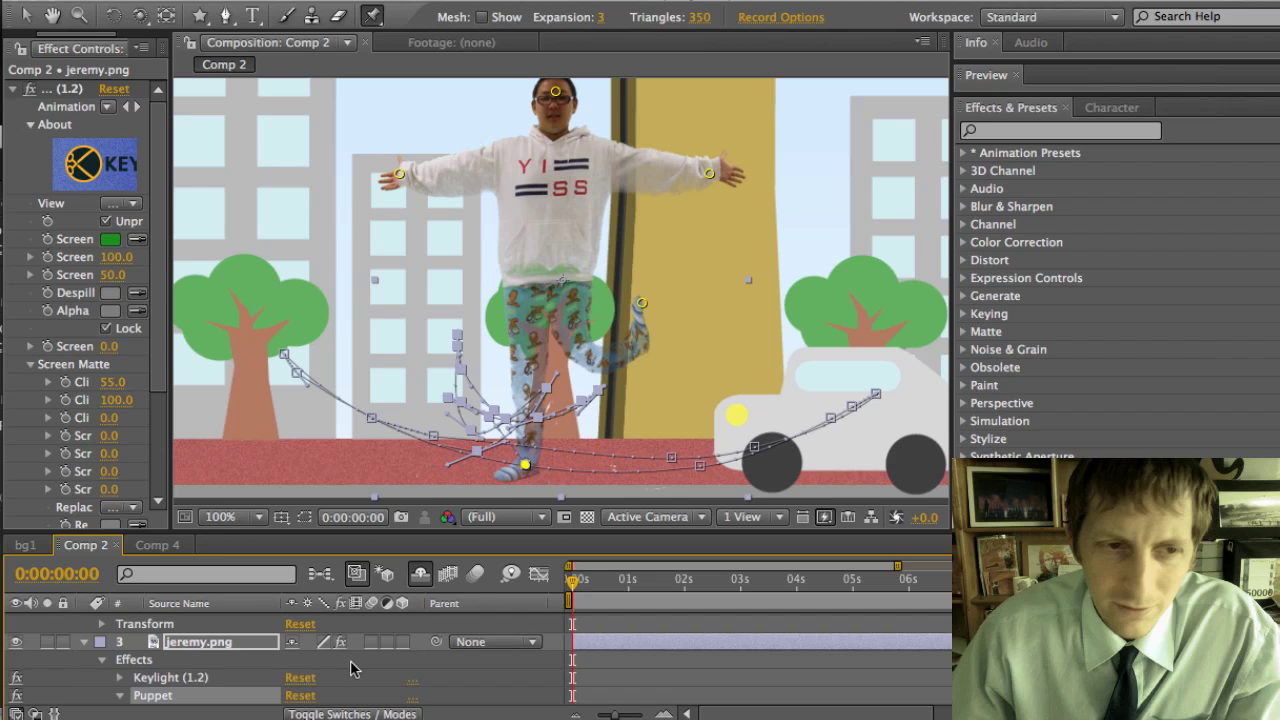
pyautogui.scroll(-3, 172, 651)
pyautogui.scroll(2, 170, 658)
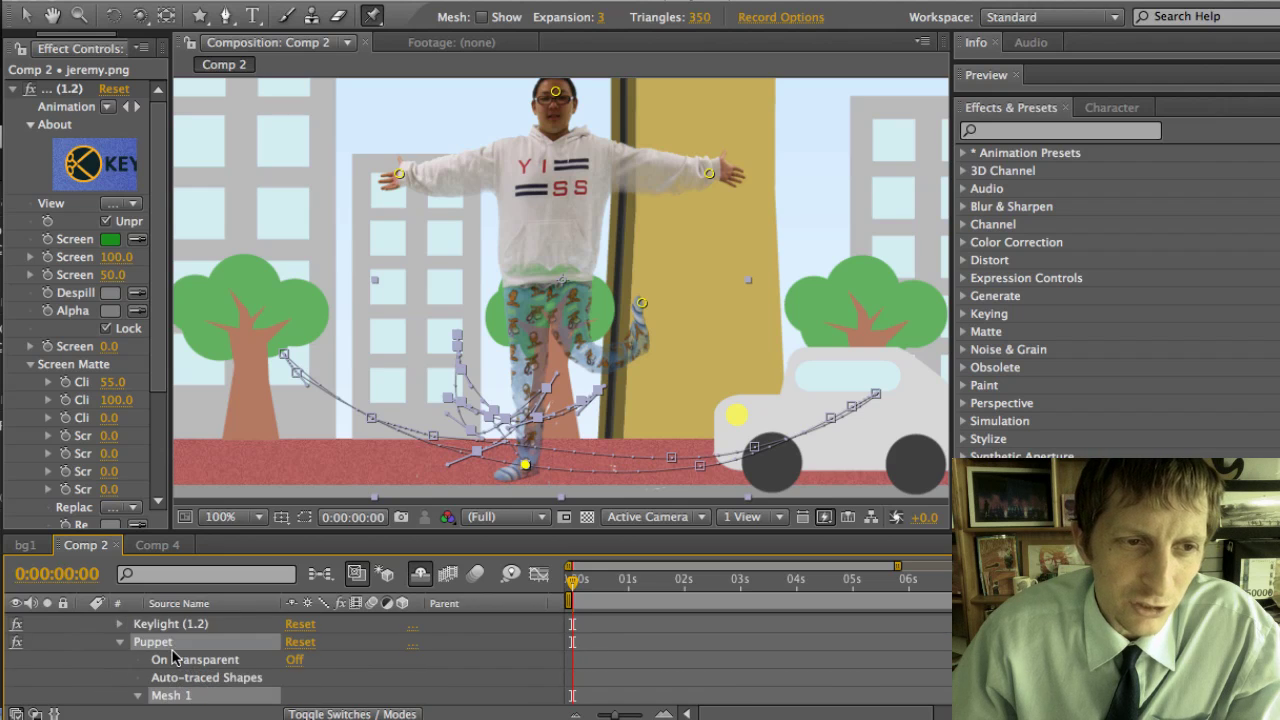
pyautogui.scroll(5, 172, 656)
pyautogui.hscroll(1, 172, 656)
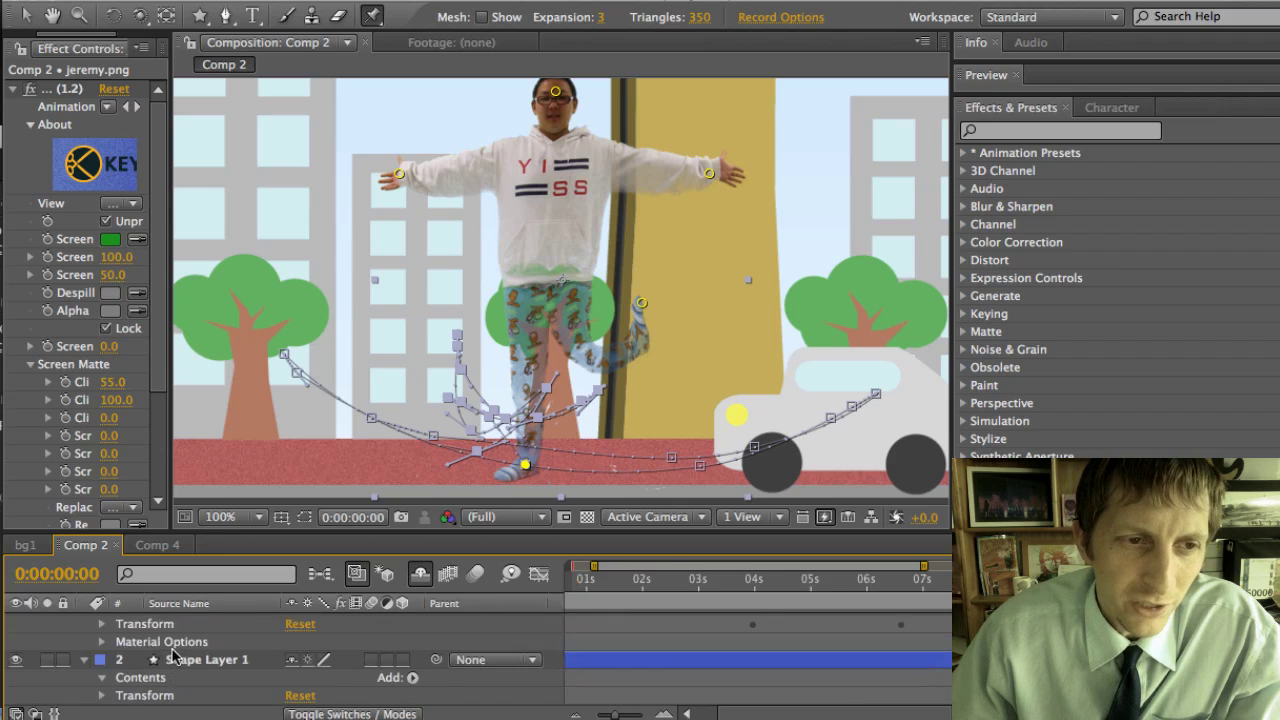
# Select the white car layer and add Puppet pins on its rear wheel, roof and front wheel
pyautogui.scroll(3, 172, 655)
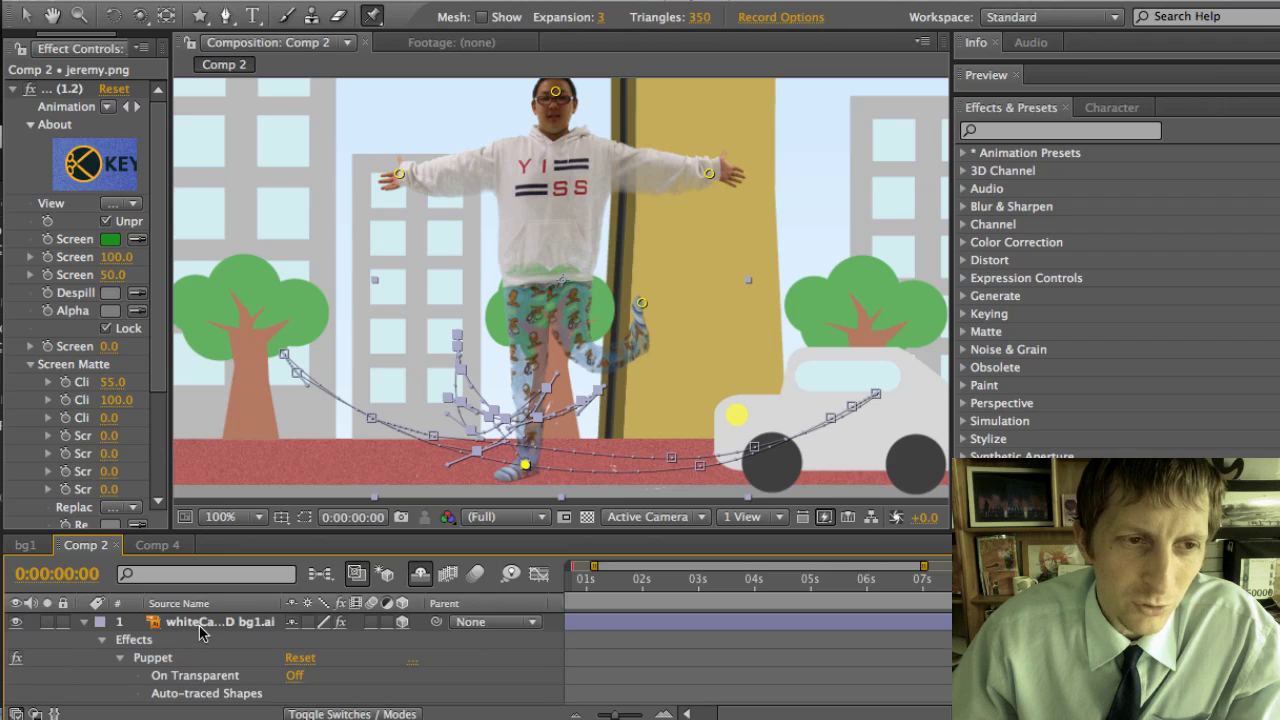
pyautogui.click(200, 622)
pyautogui.click(934, 469)
pyautogui.click(841, 365)
pyautogui.click(773, 456)
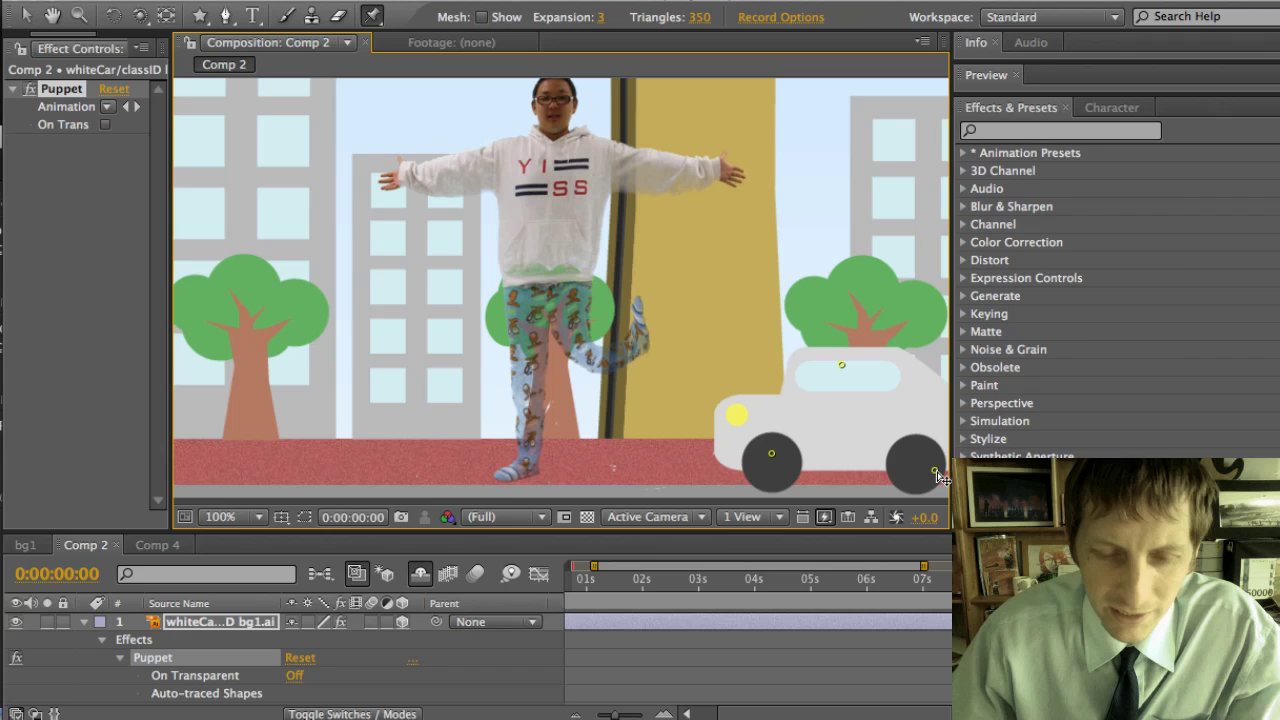
# Record a freehand motion for the pin on the car's rear wheel, and scrub the animation to 0:00:02:10
pyautogui.moveTo(934, 470)
pyautogui.mouseDown()
pyautogui.moveTo(895, 436)
pyautogui.moveTo(875, 469)
pyautogui.moveTo(822, 462)
pyautogui.moveTo(895, 440)
pyautogui.mouseUp()
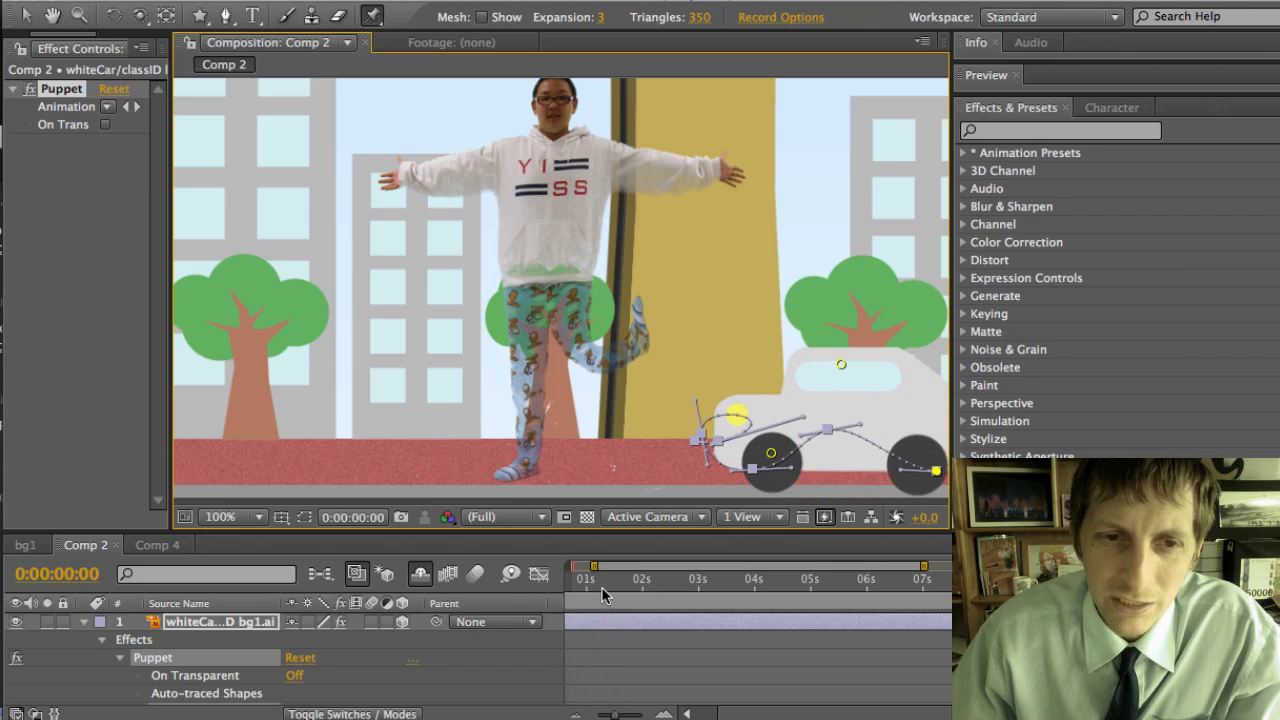
pyautogui.click(606, 584)
pyautogui.moveTo(649, 586); pyautogui.dragTo(707, 615)
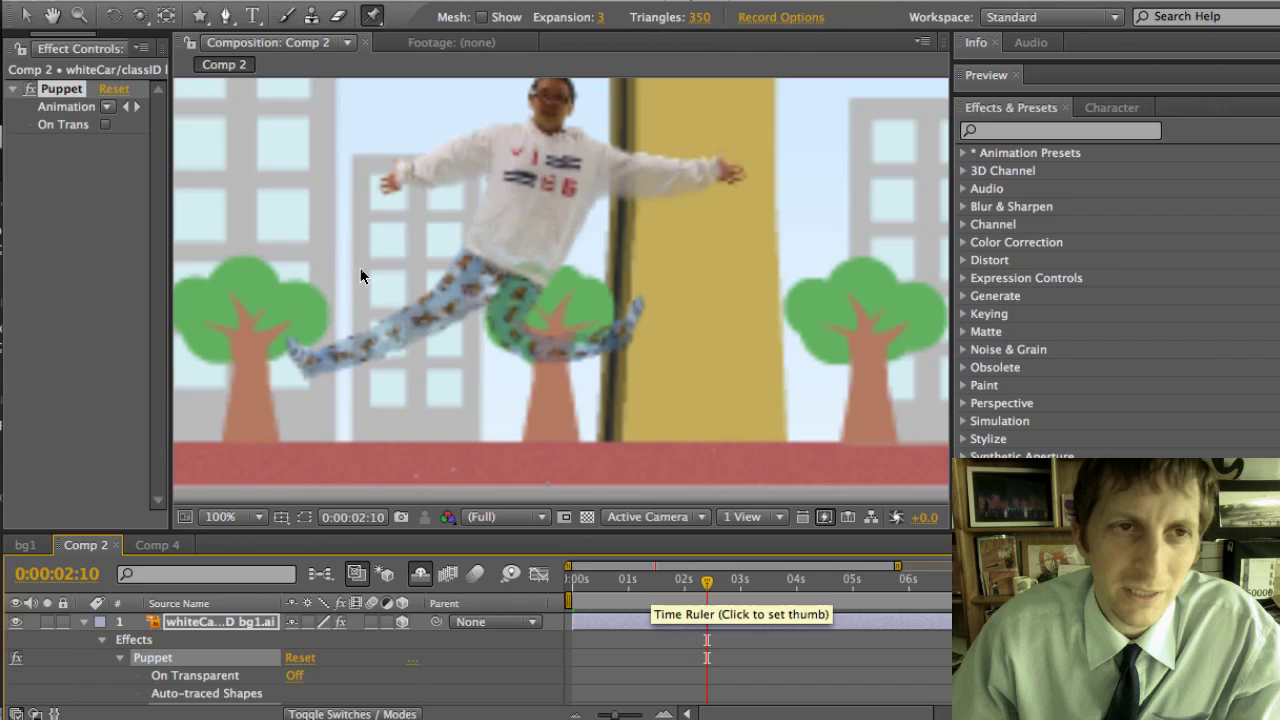
# Draw two large overlapping stars over the building and tree beside the man with the Star tool, as masks on the car layer
pyautogui.click(200, 16)
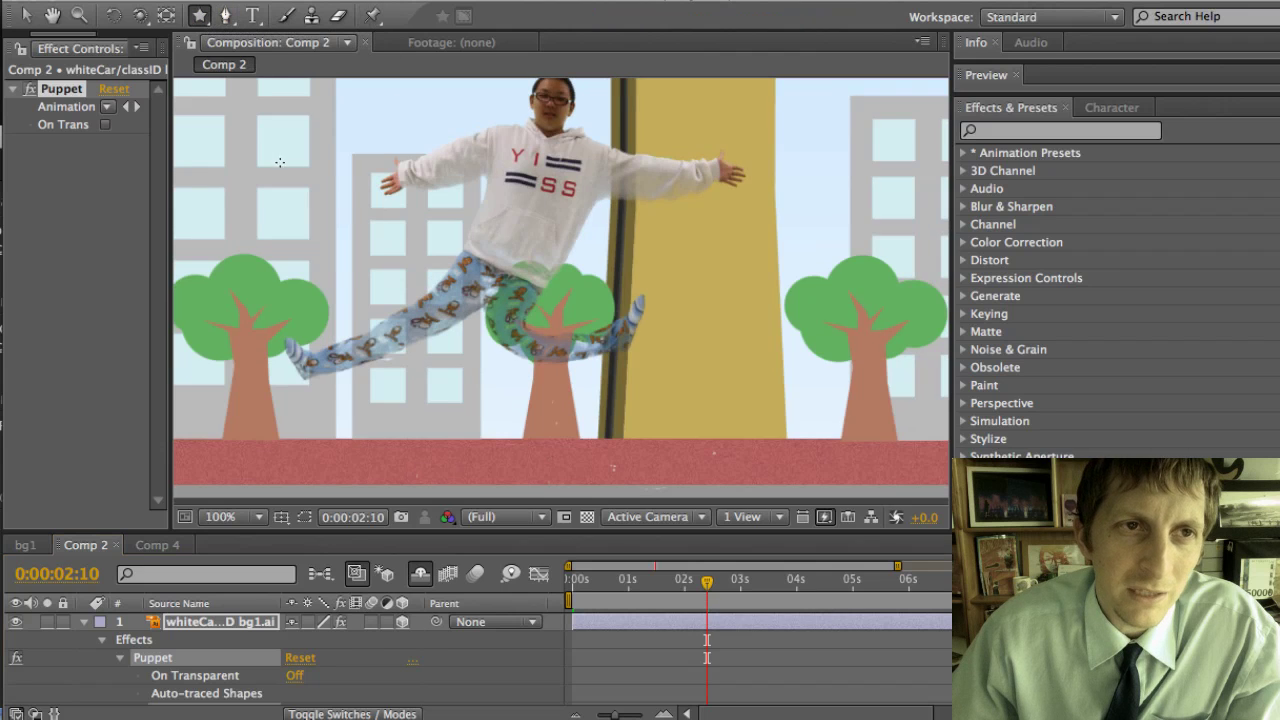
pyautogui.moveTo(280, 162); pyautogui.dragTo(372, 283)
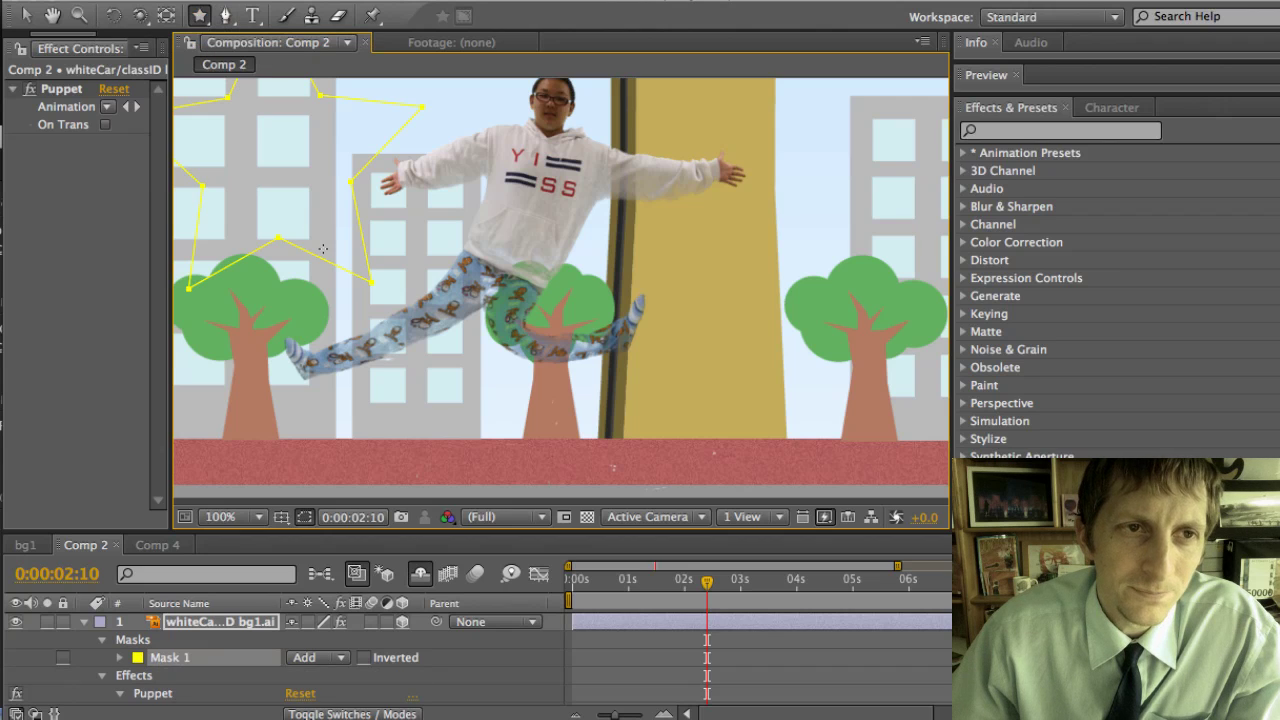
pyautogui.moveTo(324, 242); pyautogui.dragTo(229, 89)
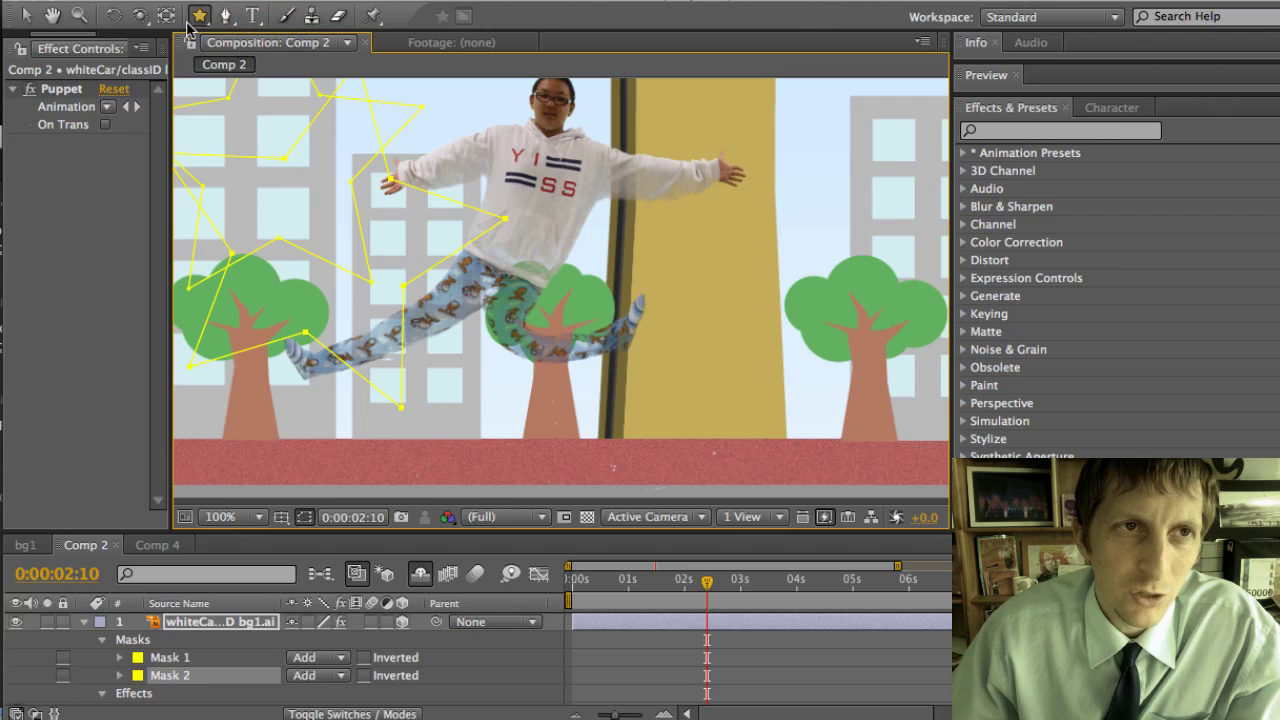
# Add Puppet pins inside the area covered by the two stars
pyautogui.click(371, 15)
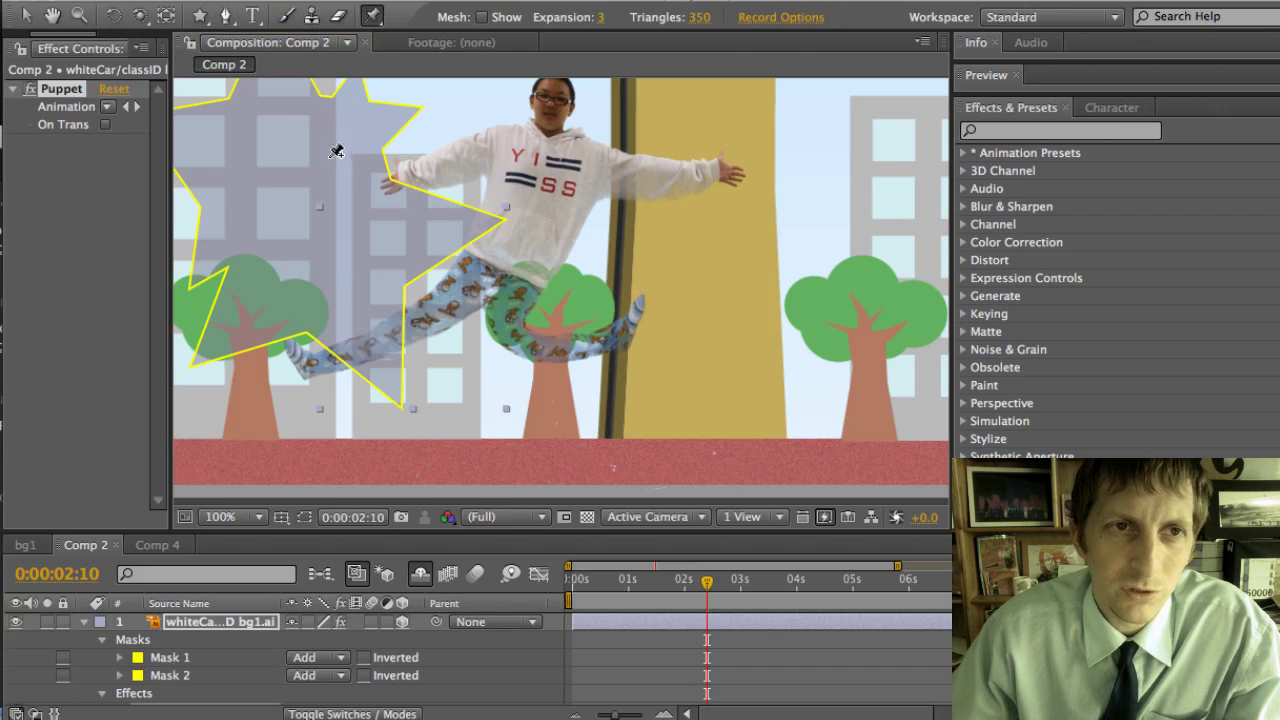
pyautogui.click(330, 113)
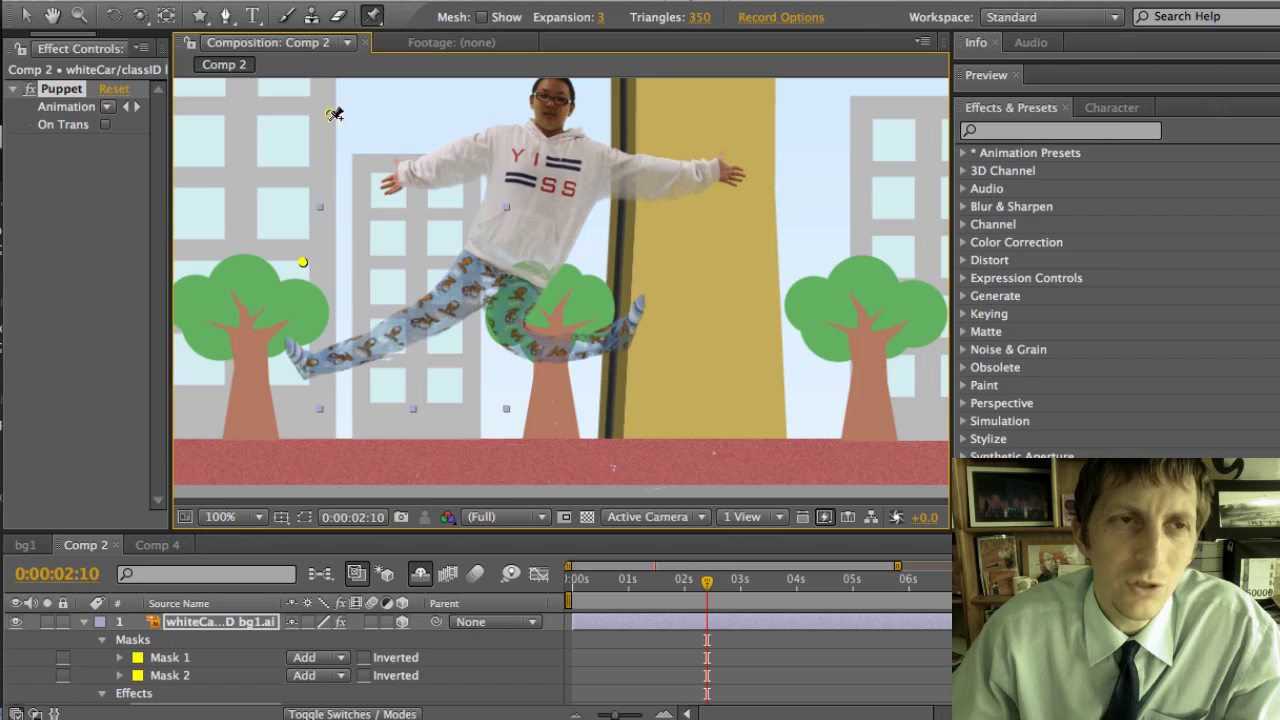